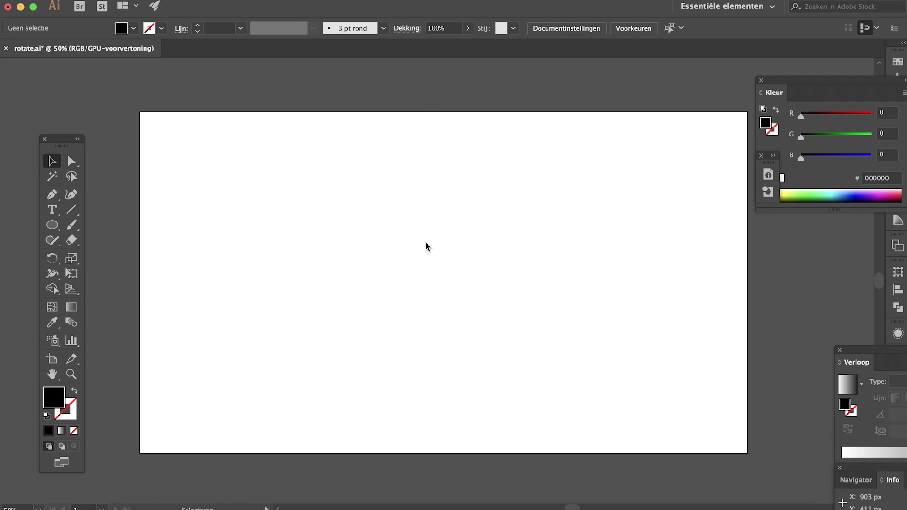
Draw a circle from the artboard centre and make it an unfilled thin outline.
click(51, 225)
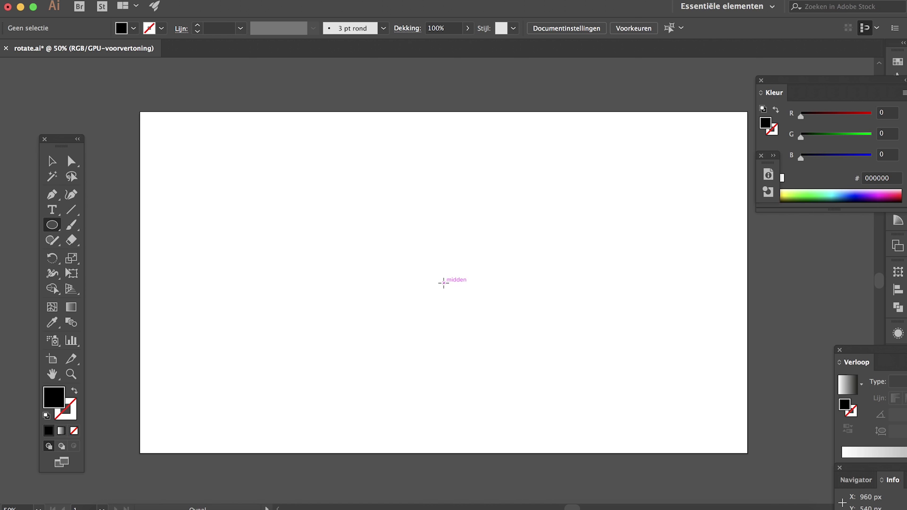
drag(443, 282, 545, 225)
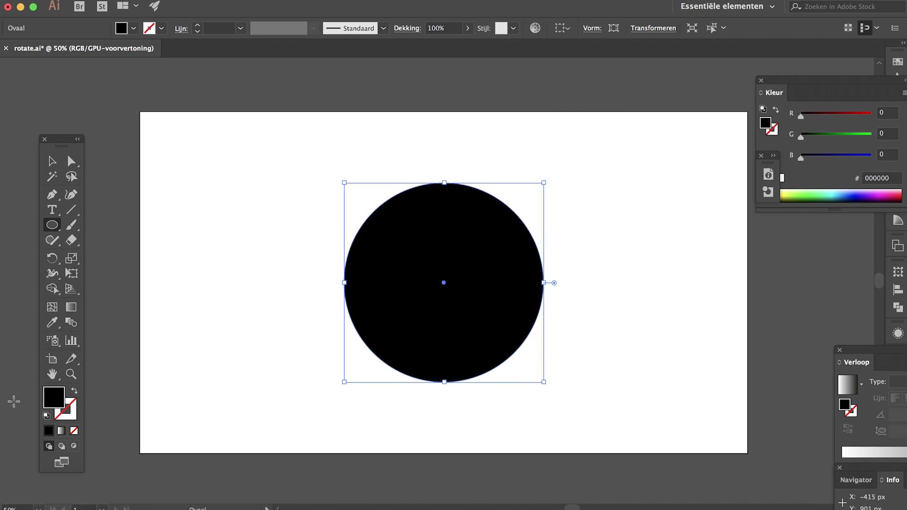
click(70, 392)
Draw a vertical line from the circle's centre up to its top edge.
key(v)
click(270, 344)
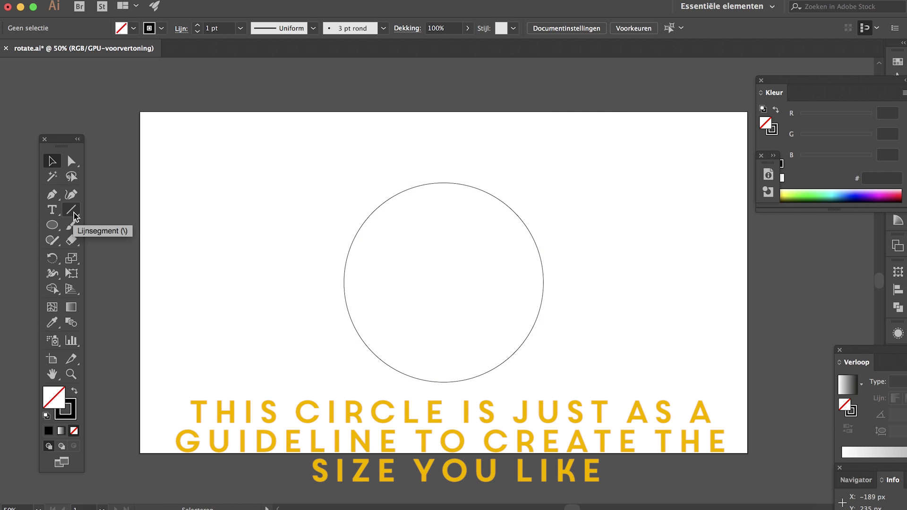
click(73, 215)
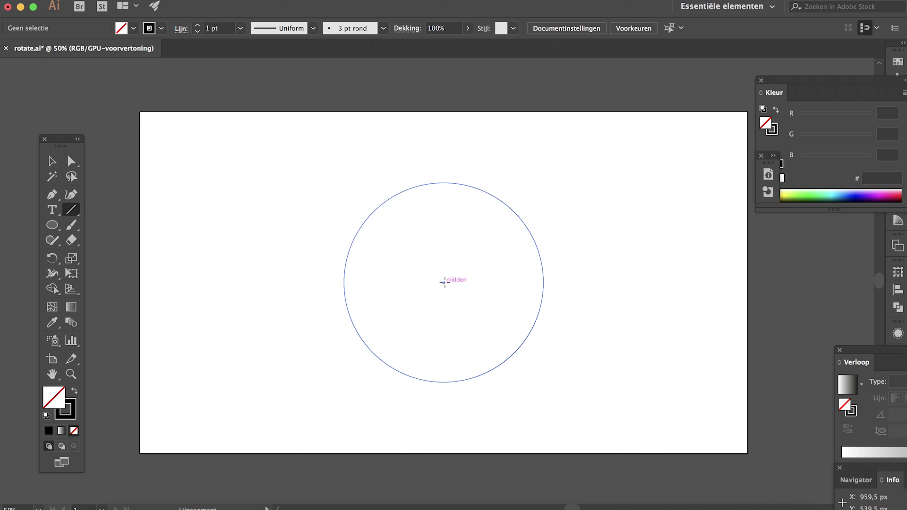
drag(443, 282, 444, 183)
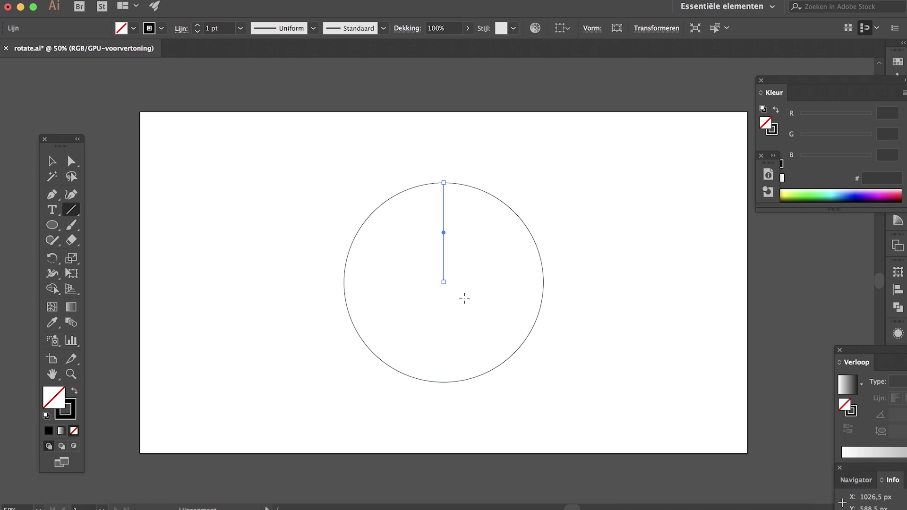
key(v)
click(459, 297)
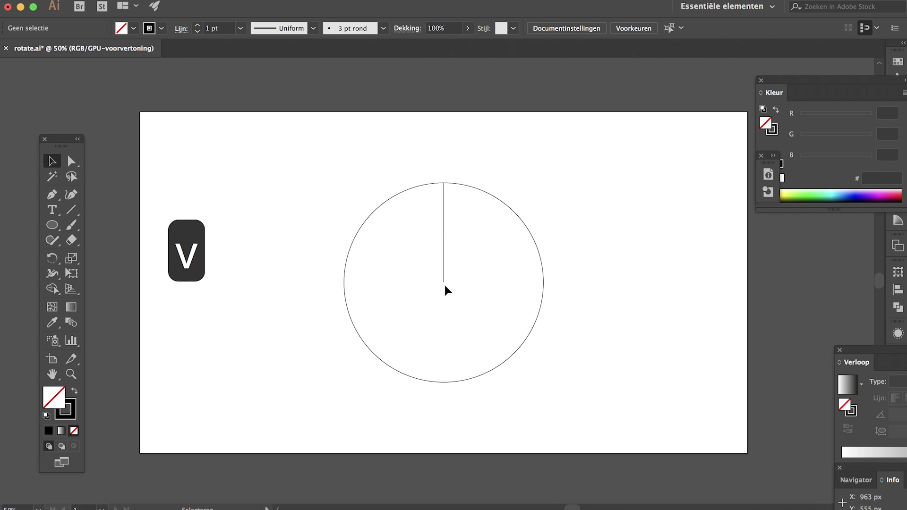
Nudge the line's bottom anchor up twice with Shift+Up, just above the centre.
click(443, 284)
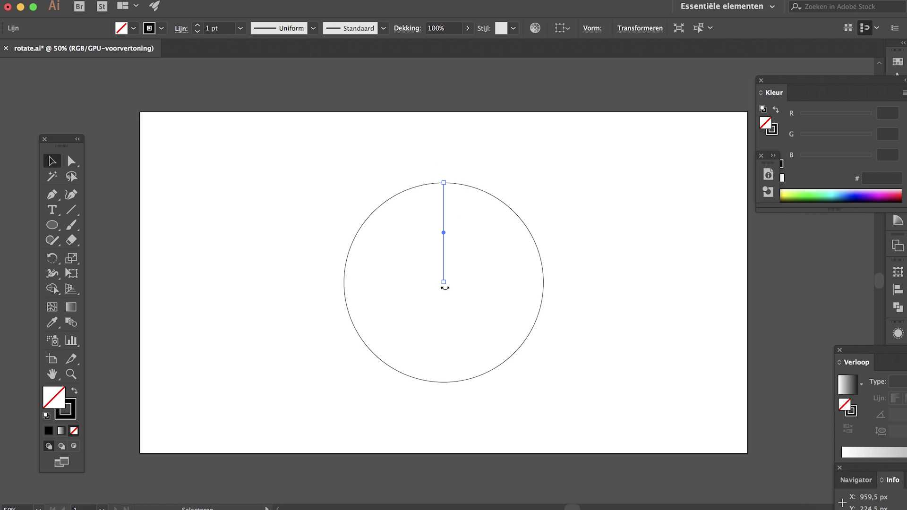
click(461, 291)
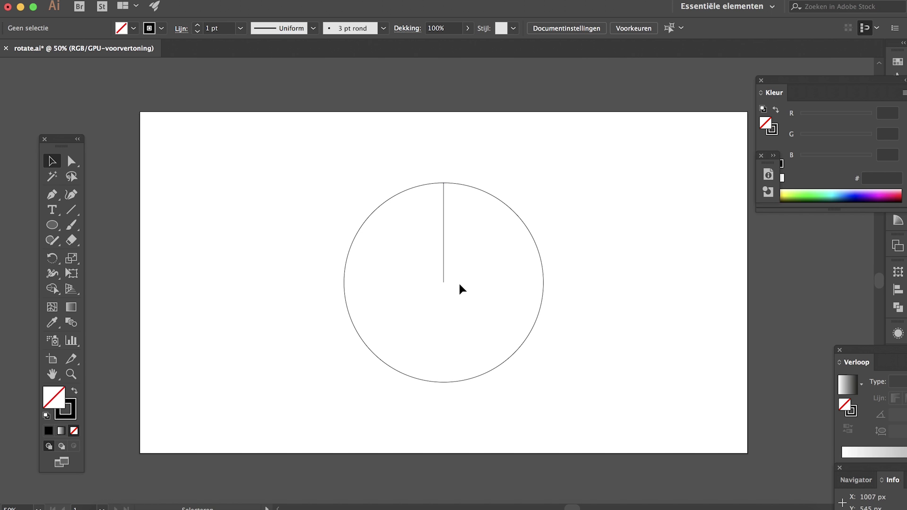
key(a)
click(444, 283)
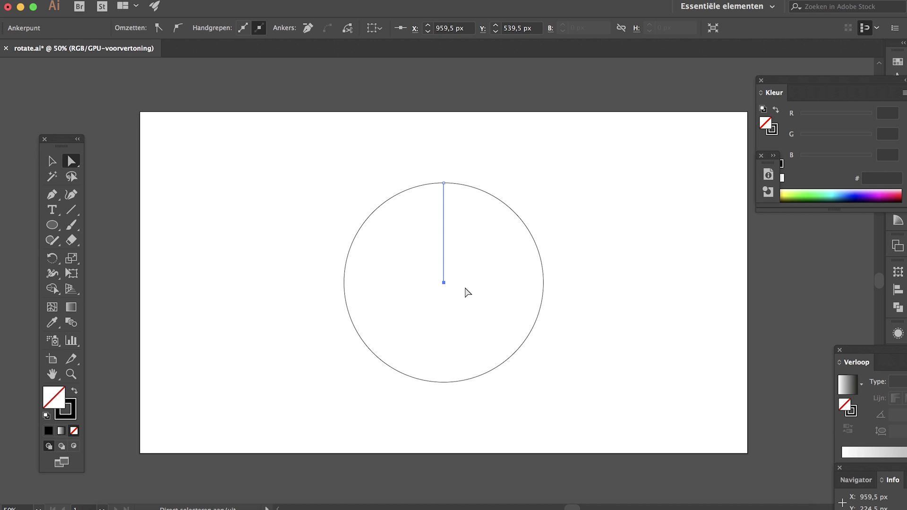
key(shift+Up)
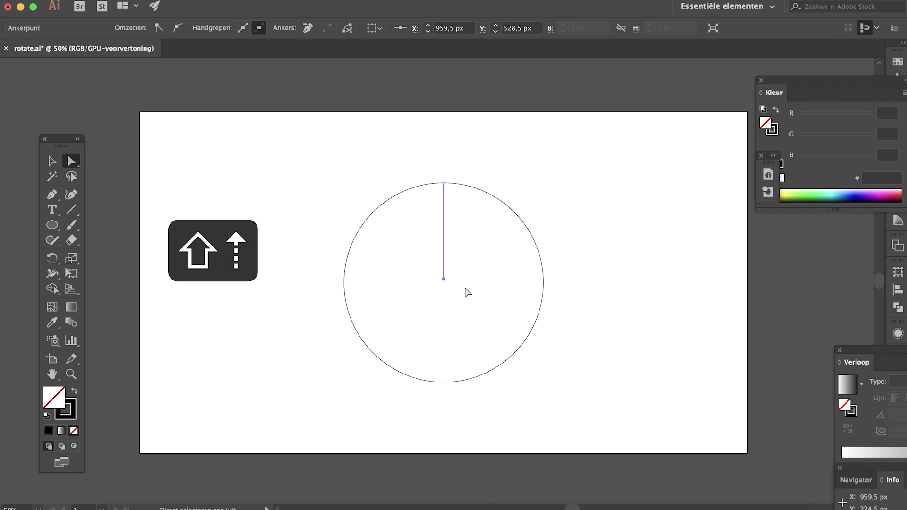
key(shift+Up)
key(v)
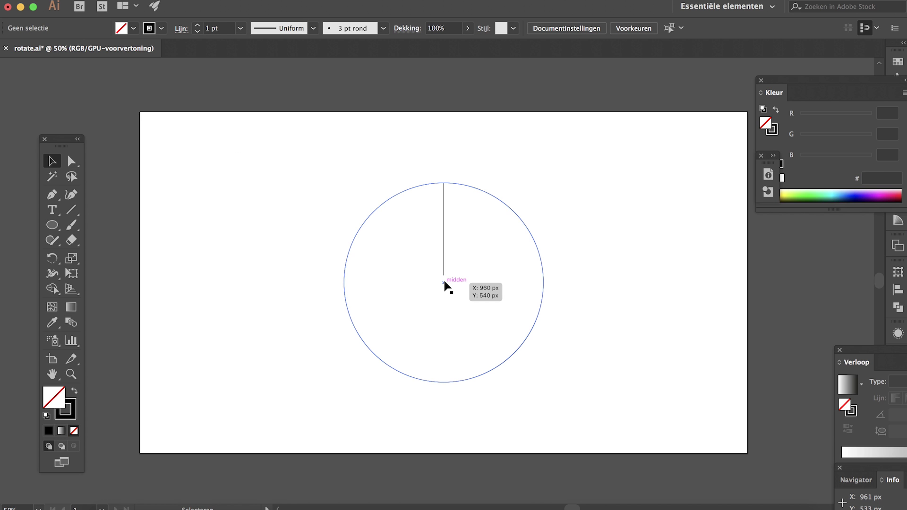
With the line selected under the Rotate tool, move the rotation pivot to the circle's centre.
key(r)
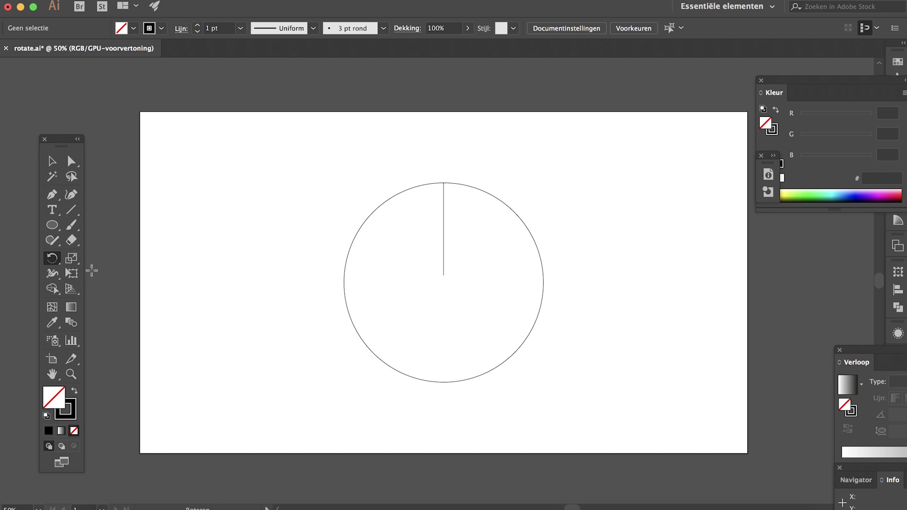
key(v)
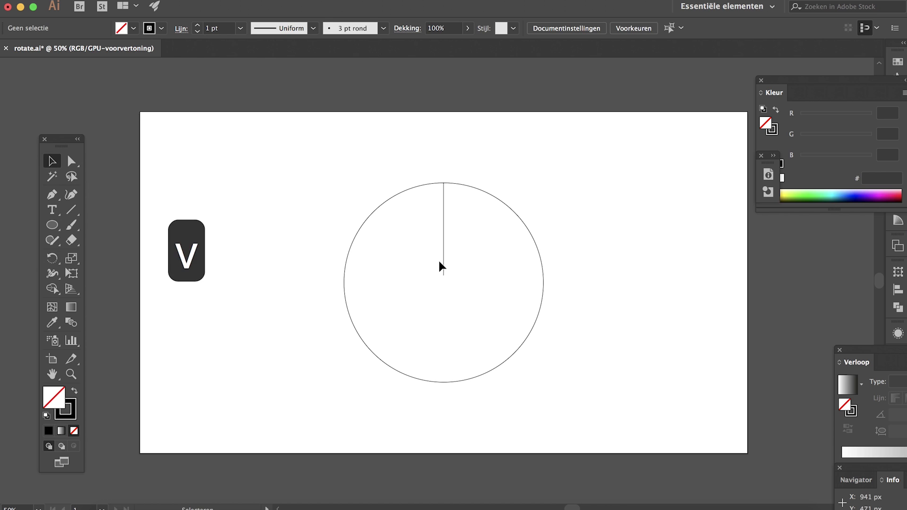
click(443, 266)
click(52, 258)
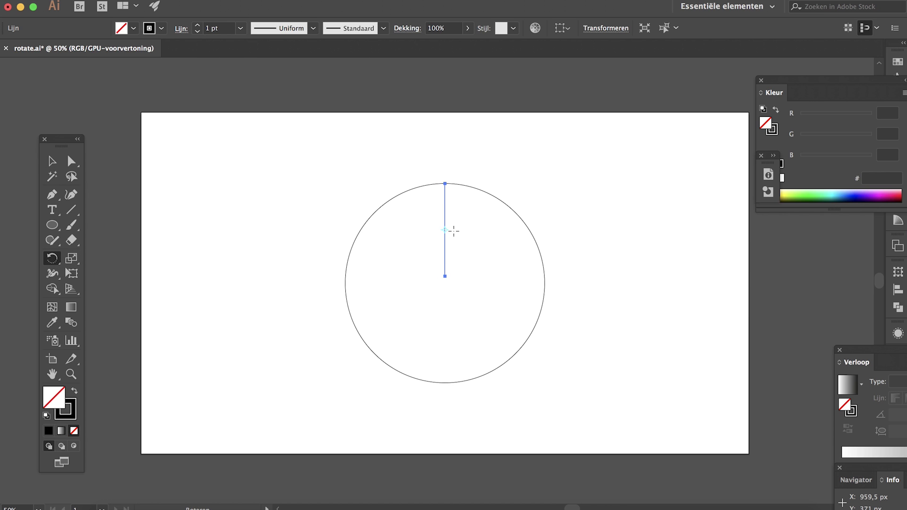
key(super+equal)
key(super+equal)
key(space)
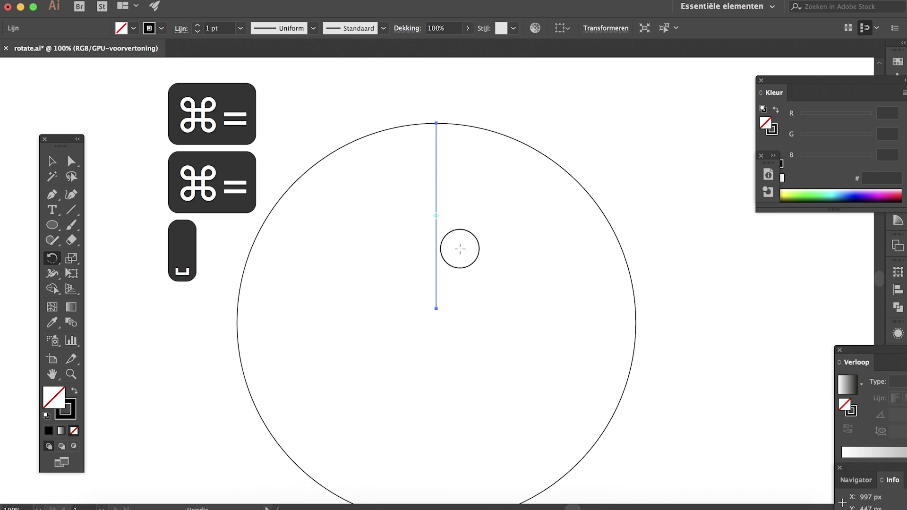
drag(459, 249, 459, 216)
mouse_move(436, 182)
mouse_down()
mouse_move(435, 309)
mouse_move(435, 290)
mouse_up()
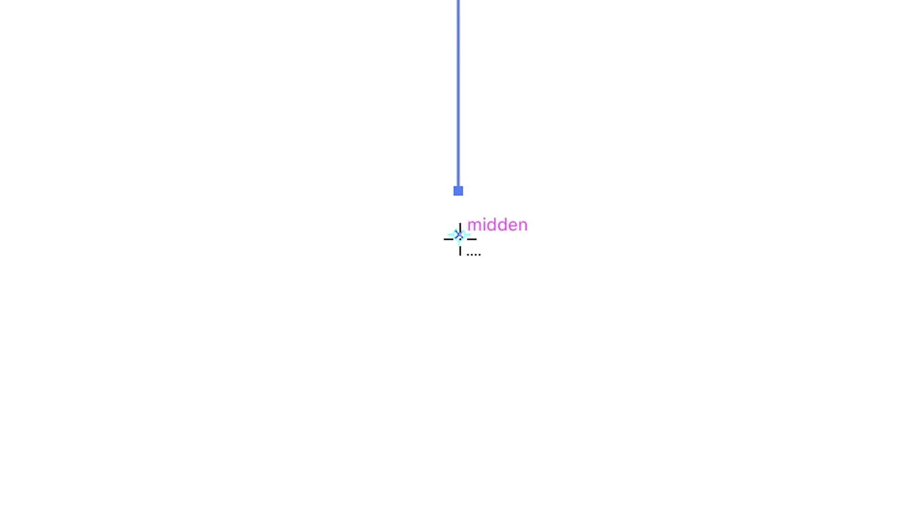
Make a copy of the line rotated 20° around the circle's centre.
alt+click(461, 238)
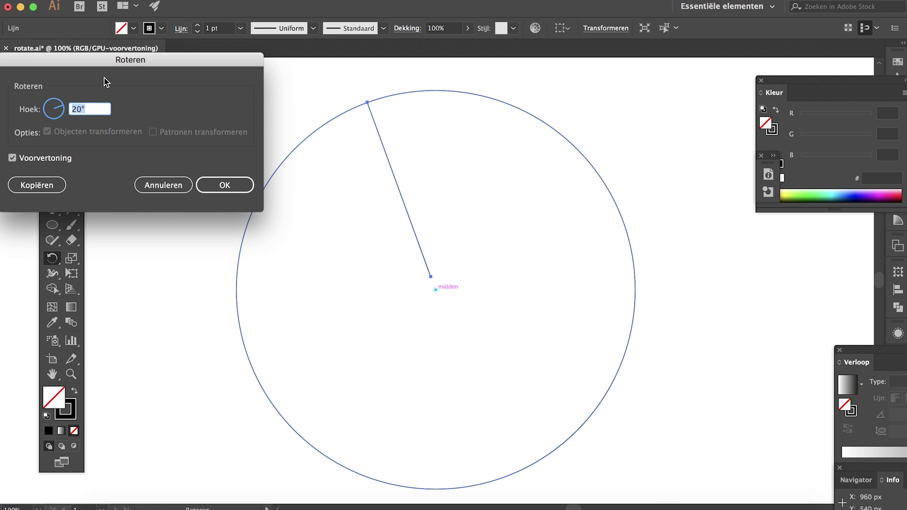
drag(110, 61, 609, 271)
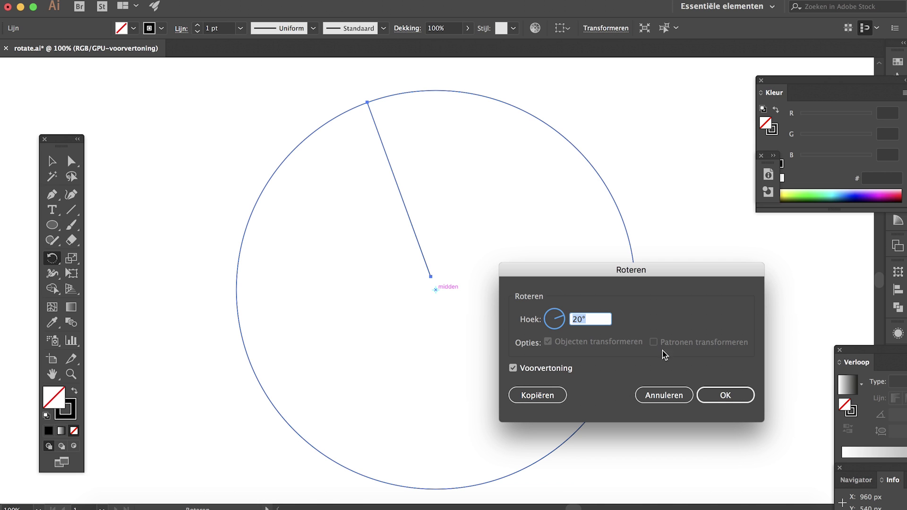
click(726, 398)
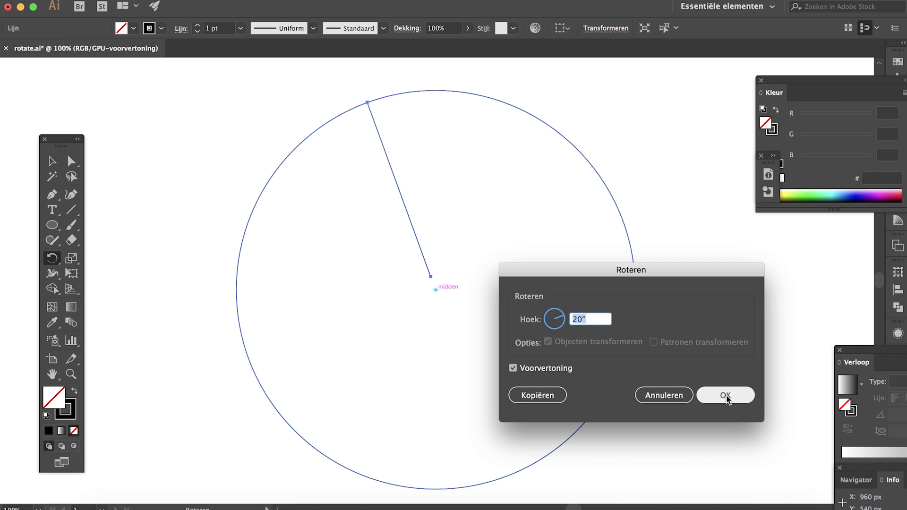
click(531, 398)
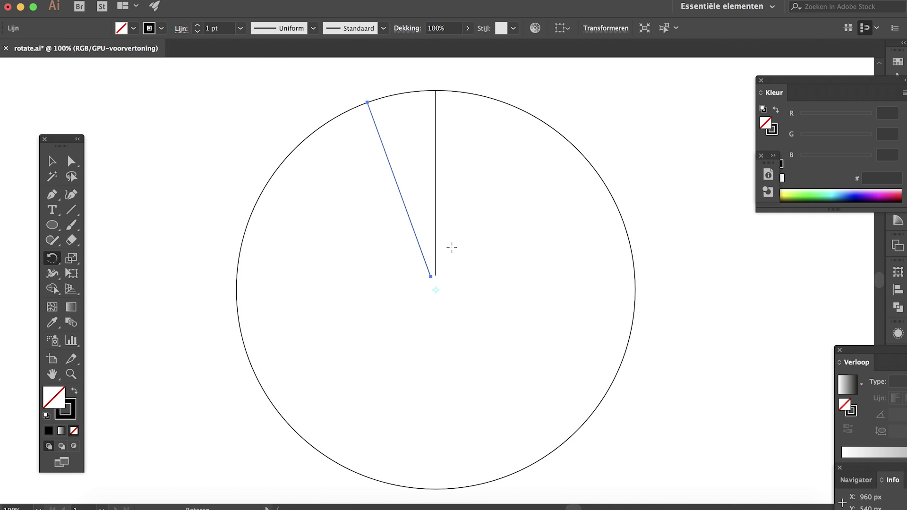
Repeat the rotated copy with Cmd+D until lines fill the whole circle.
key(super+d)
key(super+d)
key(super+d)
key(super+d)
key(super+d)
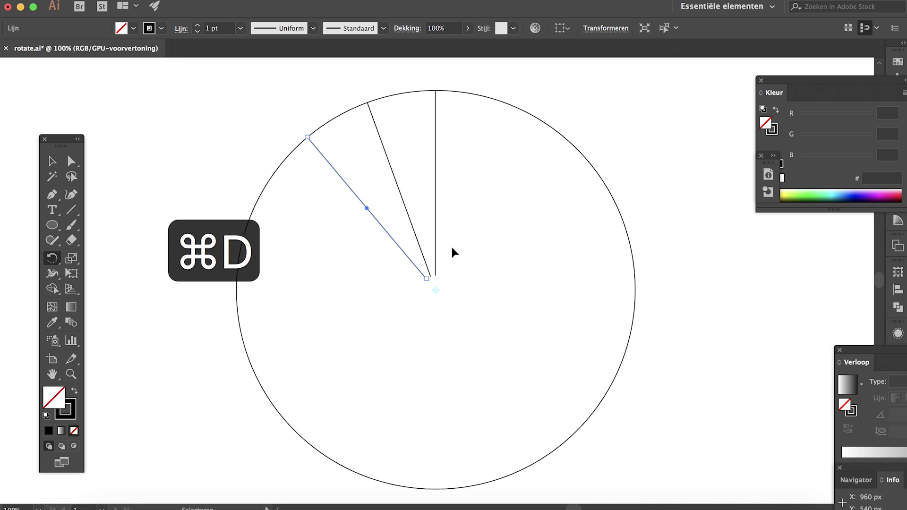
key(super+d)
key(super+d)
key(super+d)
key(super+d)
key(super+d)
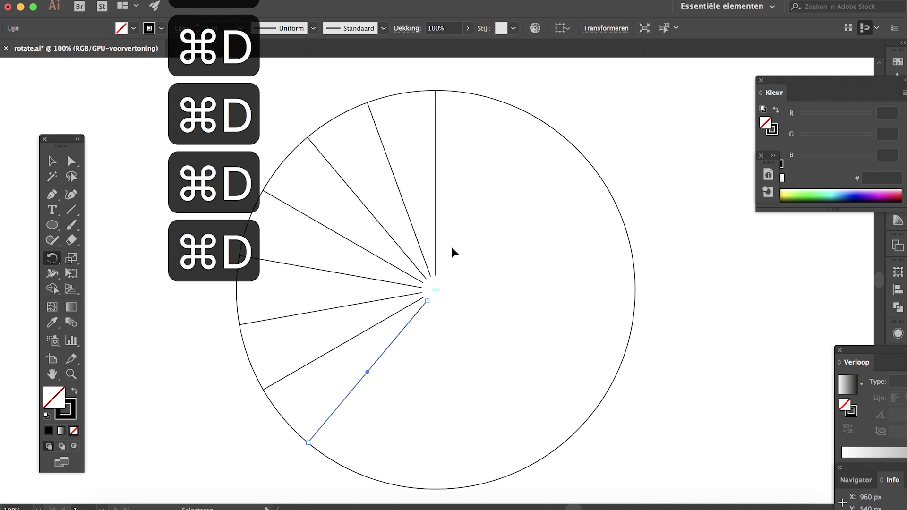
key(super+d)
key(super+d)
key(super+d)
key(super+d)
key(super+d)
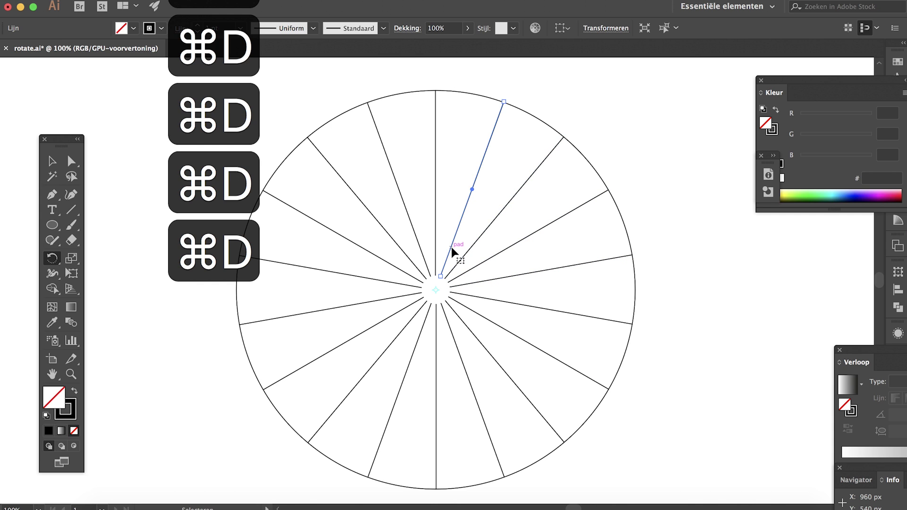
key(v)
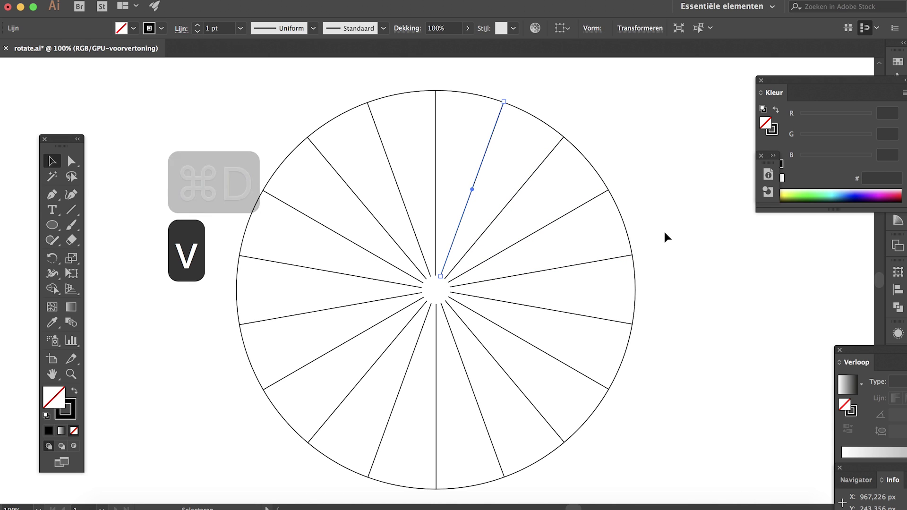
click(666, 236)
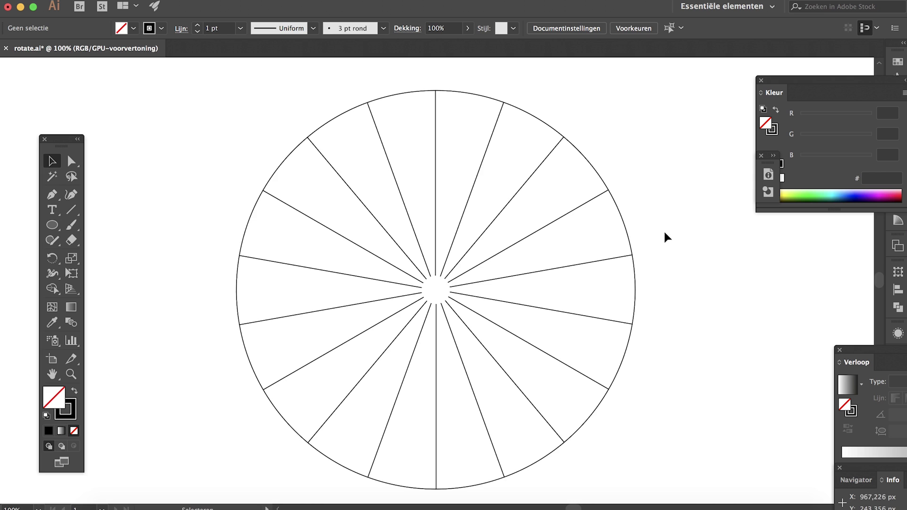
Duplicate the whole spoked wheel so a second copy sits beside the original.
key(super+minus)
key(super+minus)
key(super+equal)
key(super+minus)
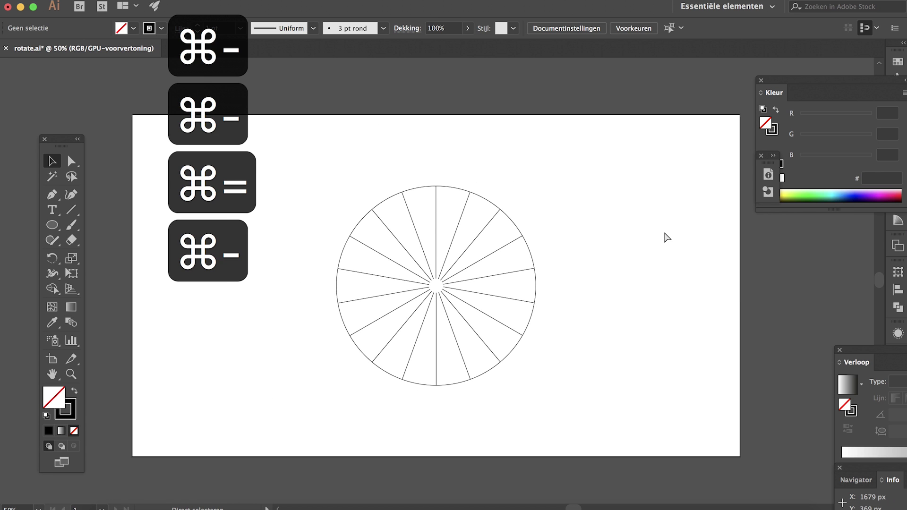
drag(314, 393, 551, 189)
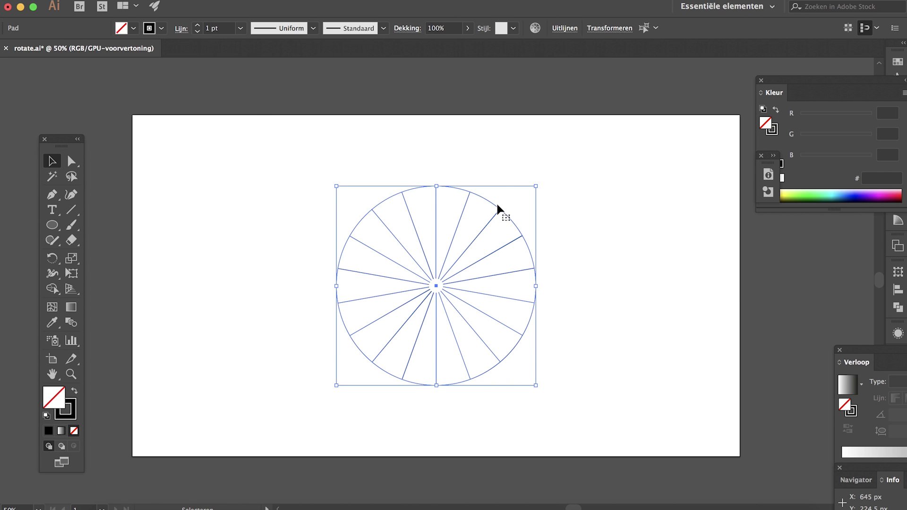
drag(498, 209, 653, 221)
click(470, 184)
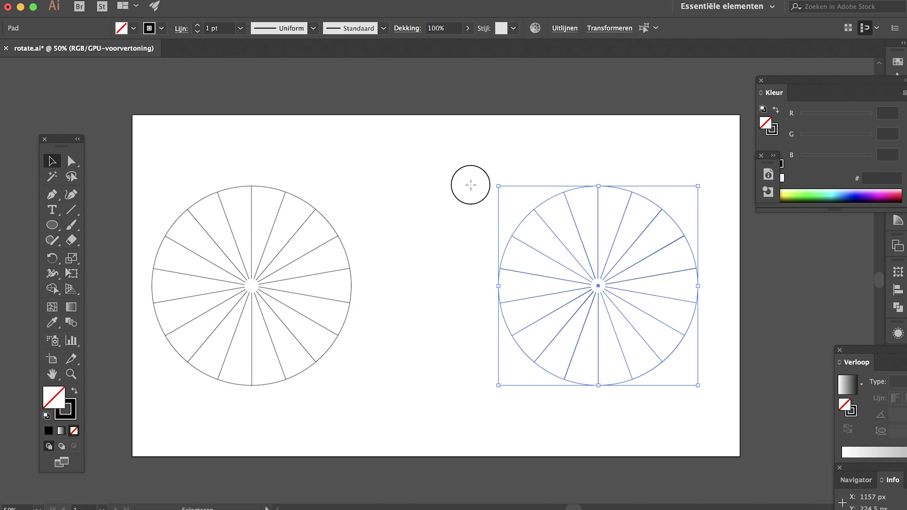
Delete the right wheel's outer circle and copy its 18-line starburst.
click(548, 200)
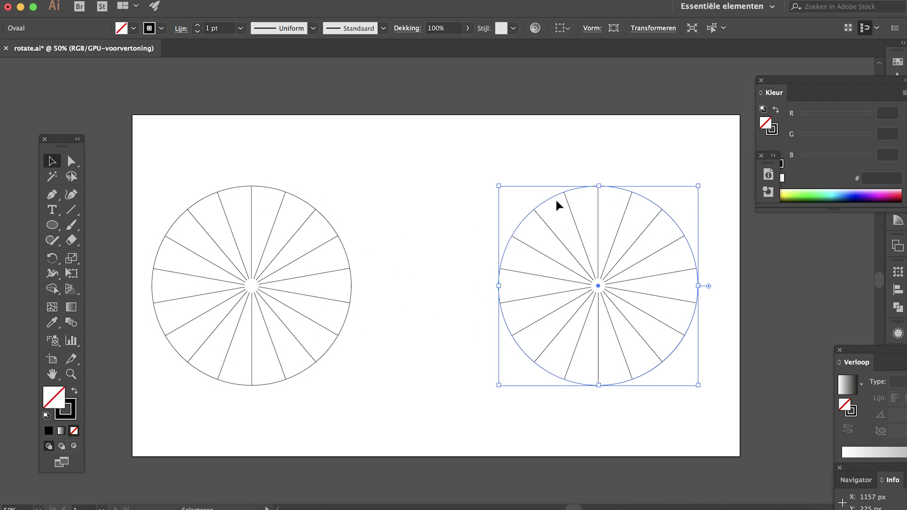
key(BackSpace)
scroll(548, 237, right, 3)
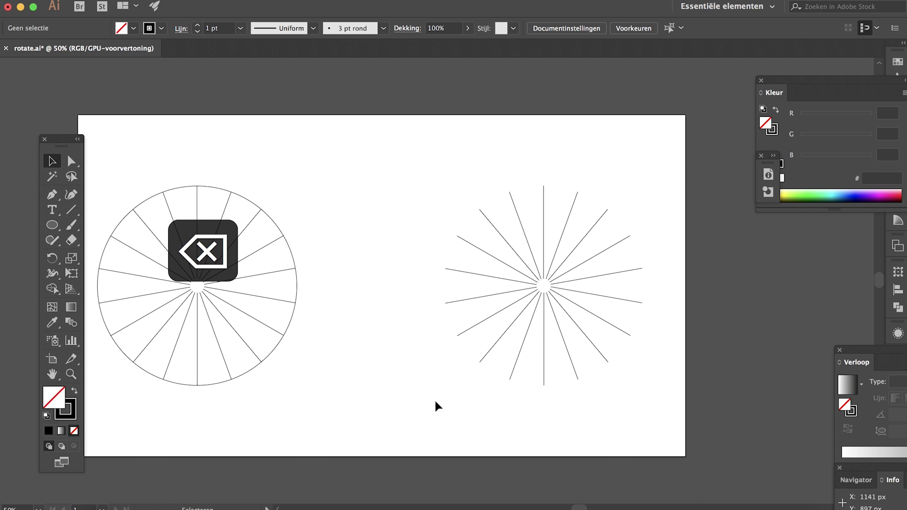
drag(425, 406, 669, 175)
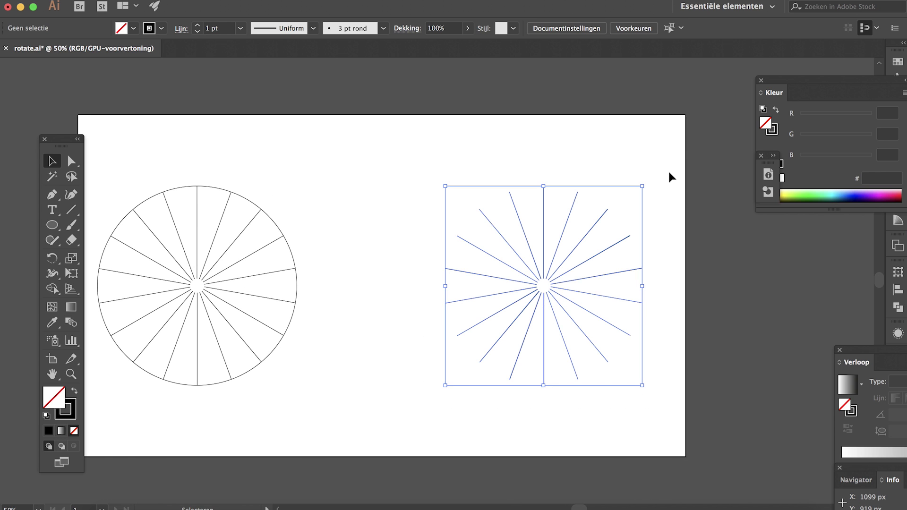
key(super+c)
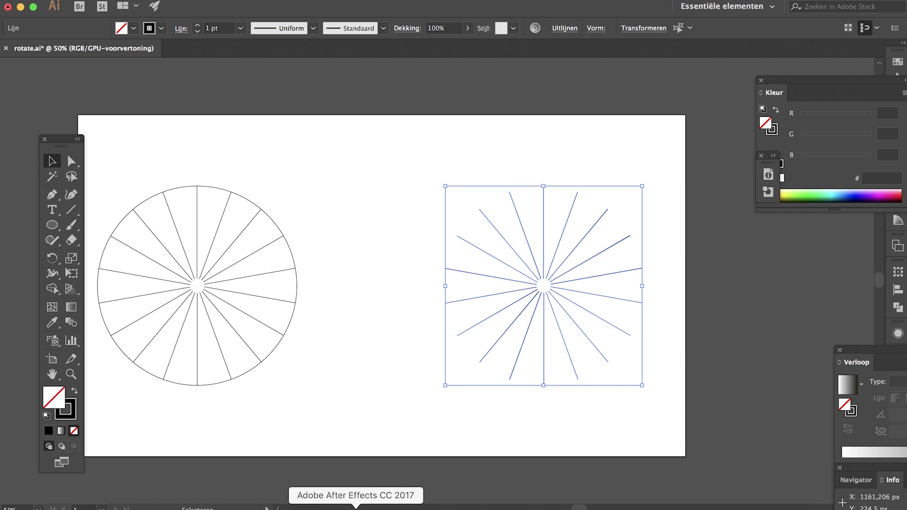
Add a new shape layer to Comp 1 and paste the line burst into it.
click(348, 505)
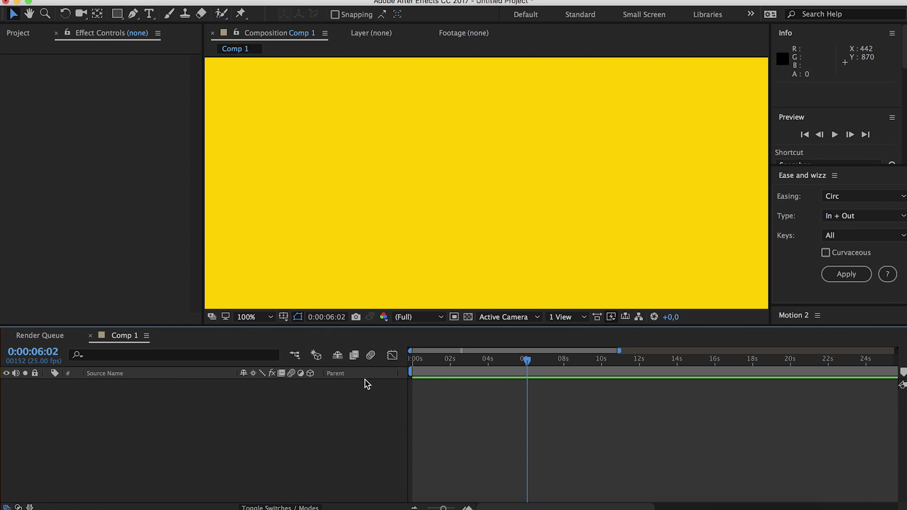
right_click(166, 412)
mouse_move(205, 376)
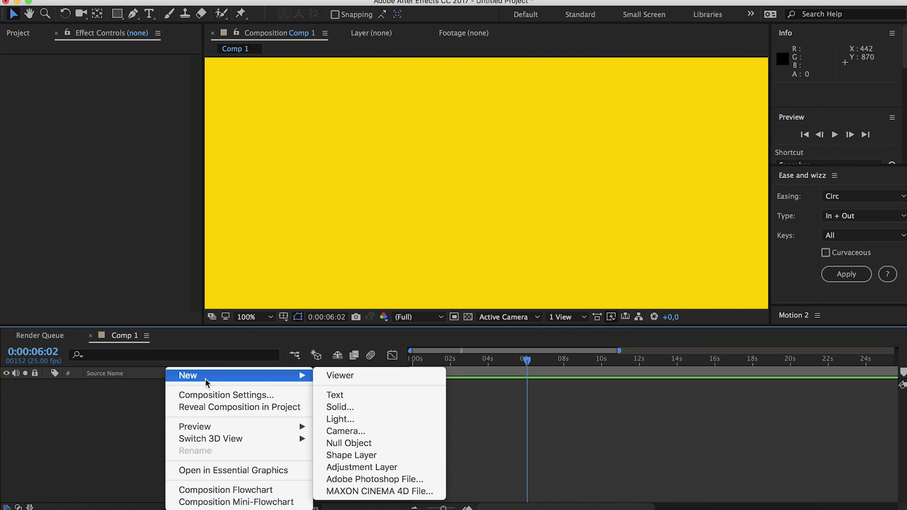
click(367, 455)
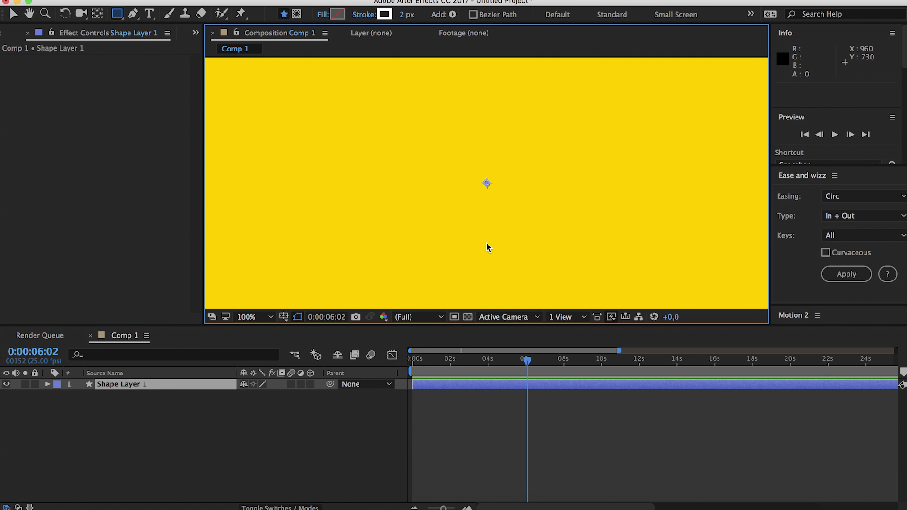
key(super+v)
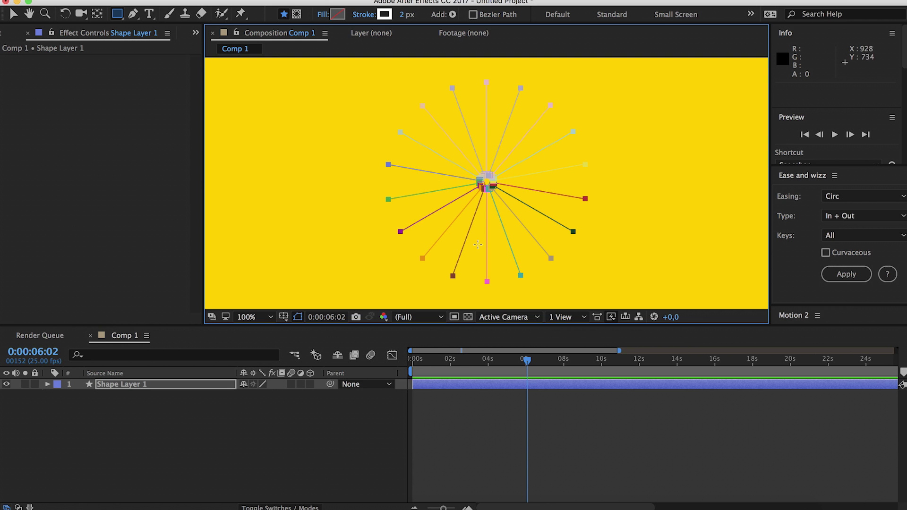
Expand Shape Layer 1's Masks to check the pasted burst paths.
click(47, 384)
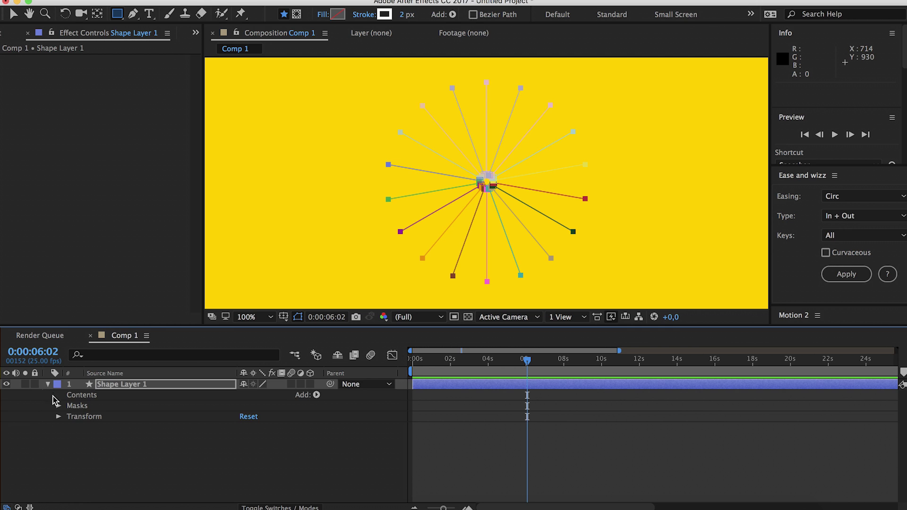
click(59, 405)
scroll(110, 468, down, 2)
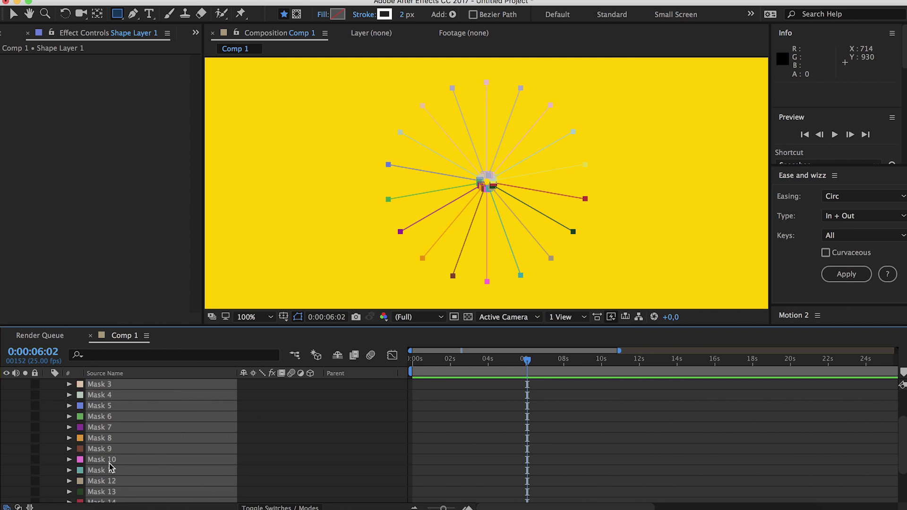
scroll(110, 468, up, 2)
click(48, 384)
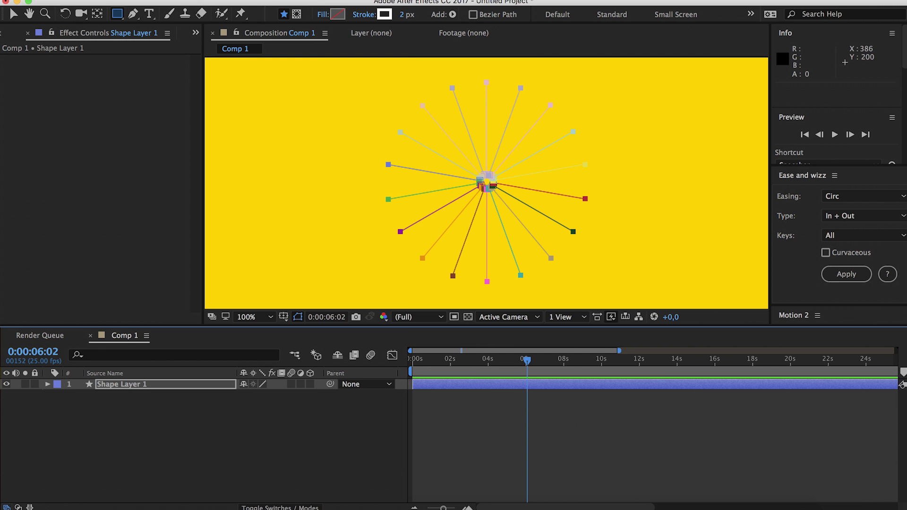
Apply Generate > Stroke to Shape Layer 1 on All Masks with brush size 5,1.
click(272, 1)
mouse_move(320, 149)
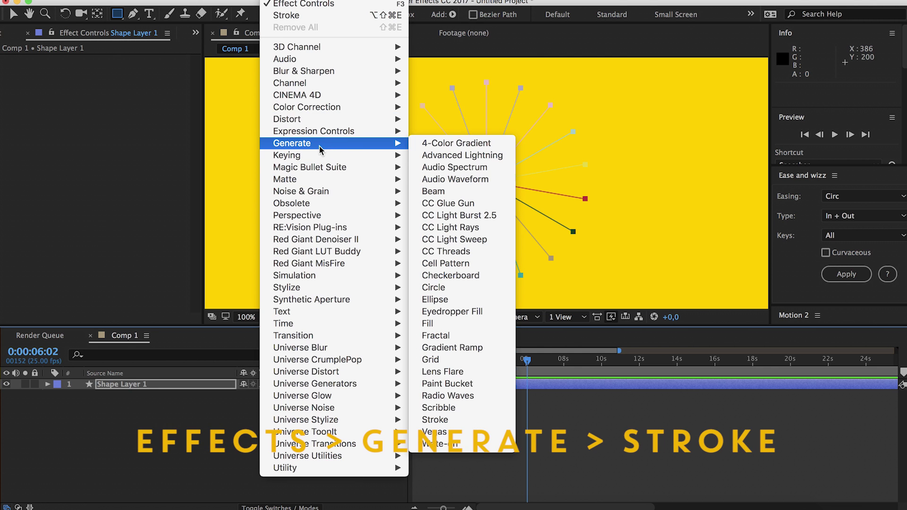
click(450, 419)
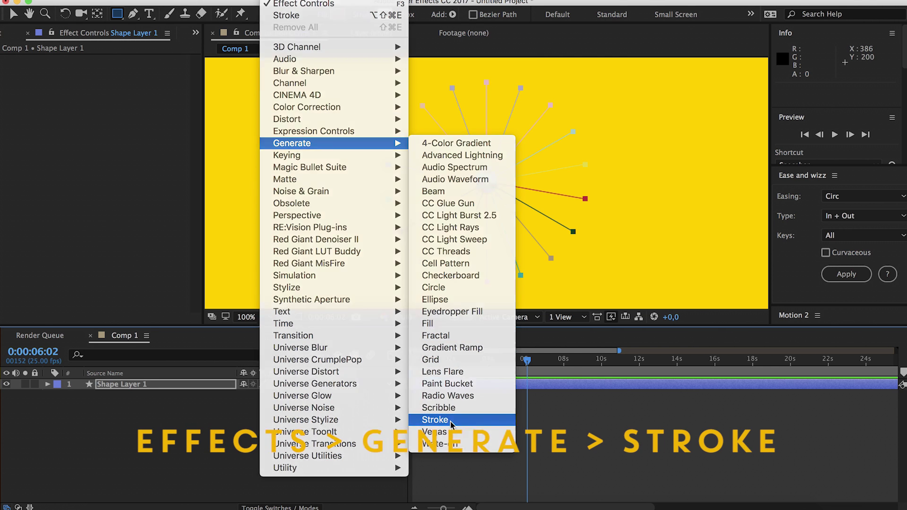
click(113, 81)
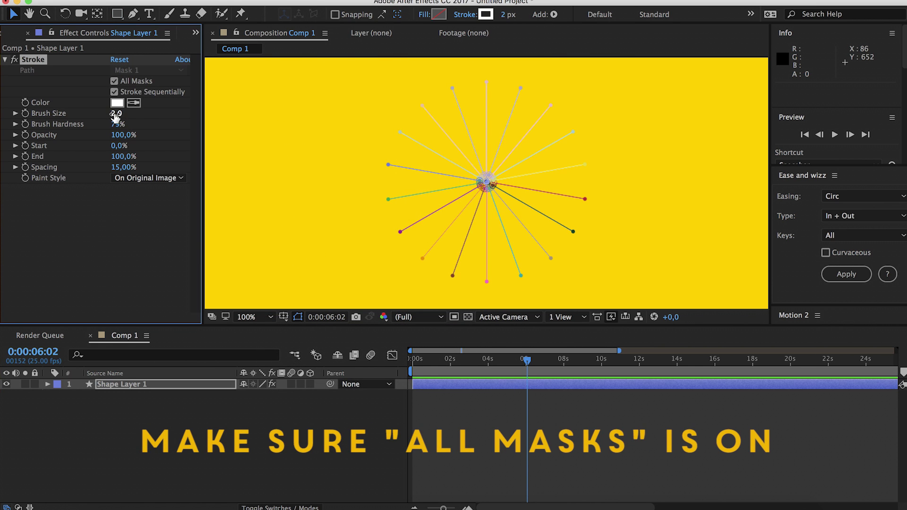
drag(115, 117, 137, 118)
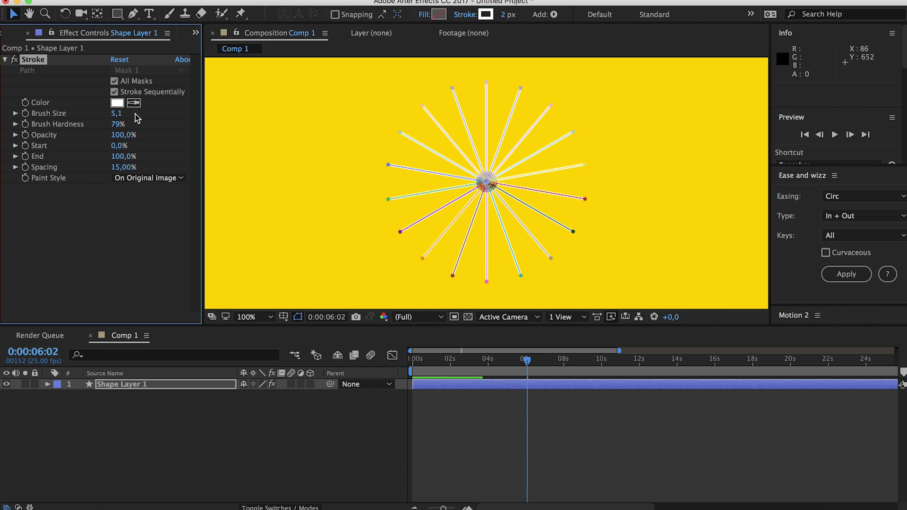
click(460, 422)
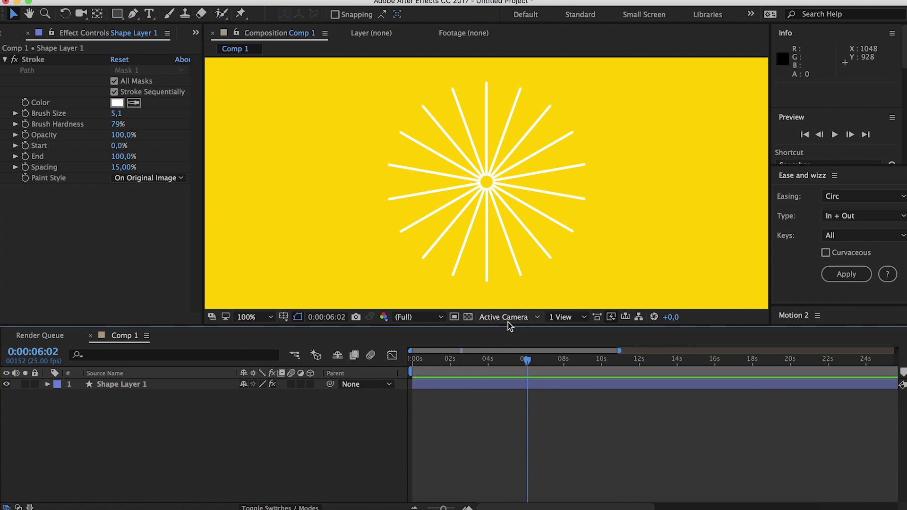
Reveal the Stroke effect's End property in the timeline and scrub it to 75,0%.
click(47, 385)
click(58, 405)
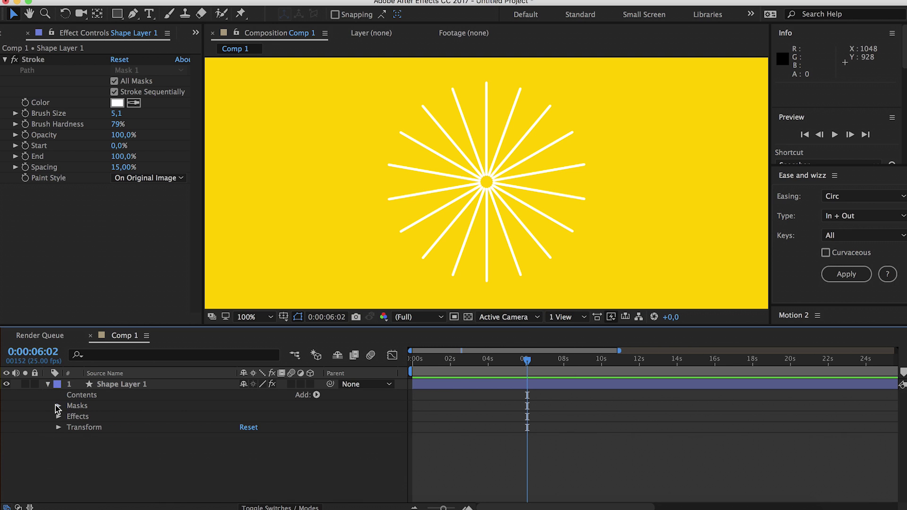
click(58, 417)
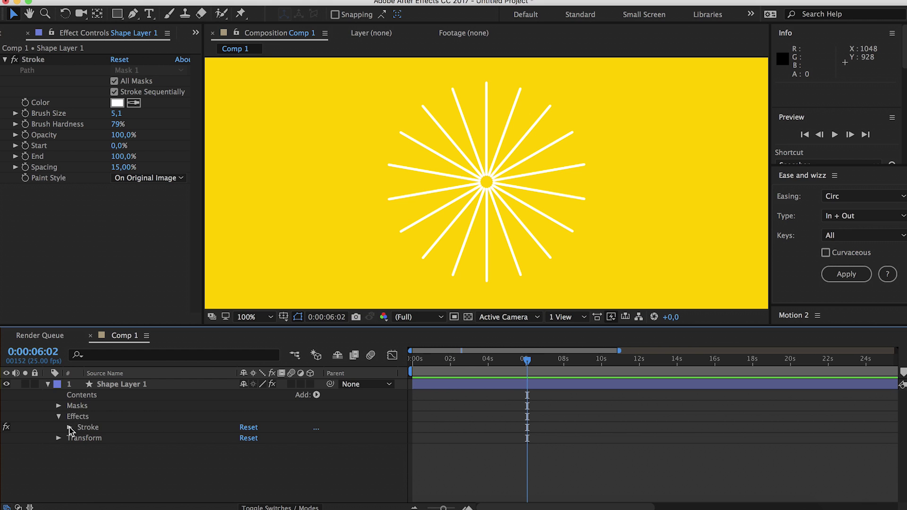
click(70, 427)
scroll(160, 444, down, 3)
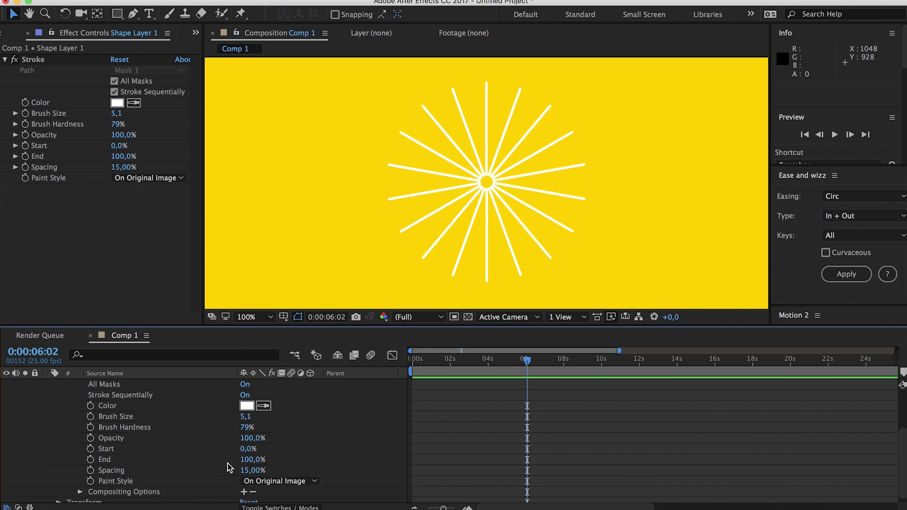
click(257, 463)
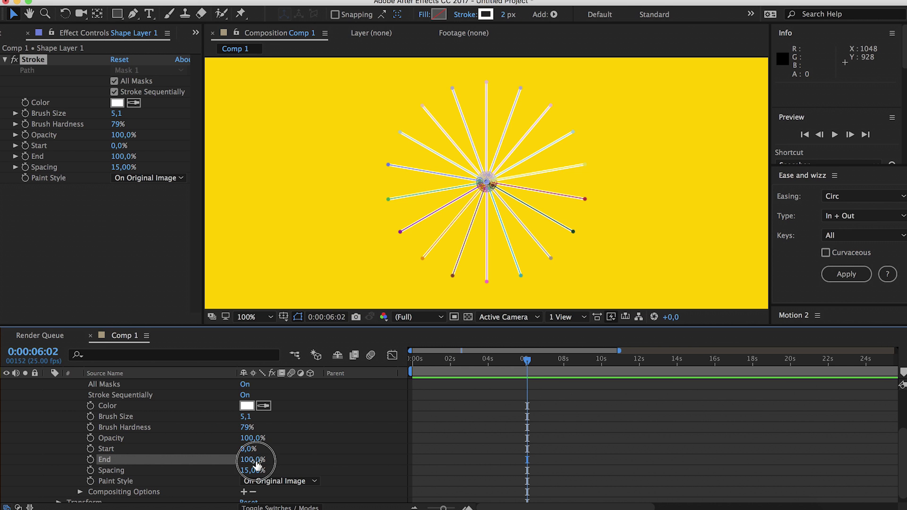
drag(258, 466, 227, 467)
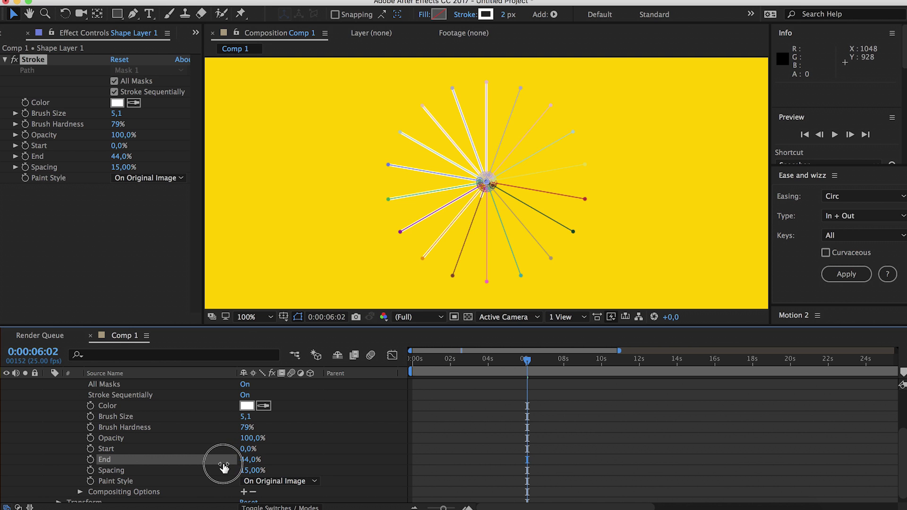
drag(222, 467, 244, 467)
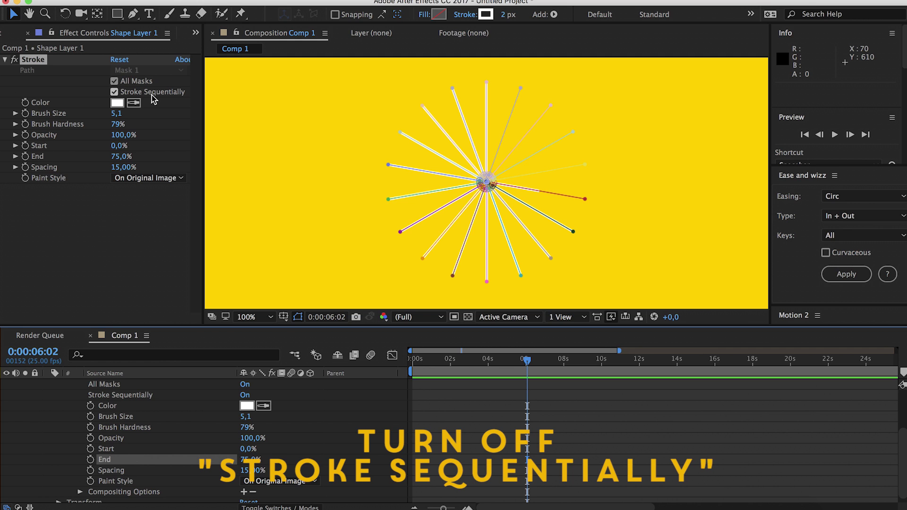
Turn off Stroke Sequentially, test End at 0%, then return End to 100%.
click(115, 94)
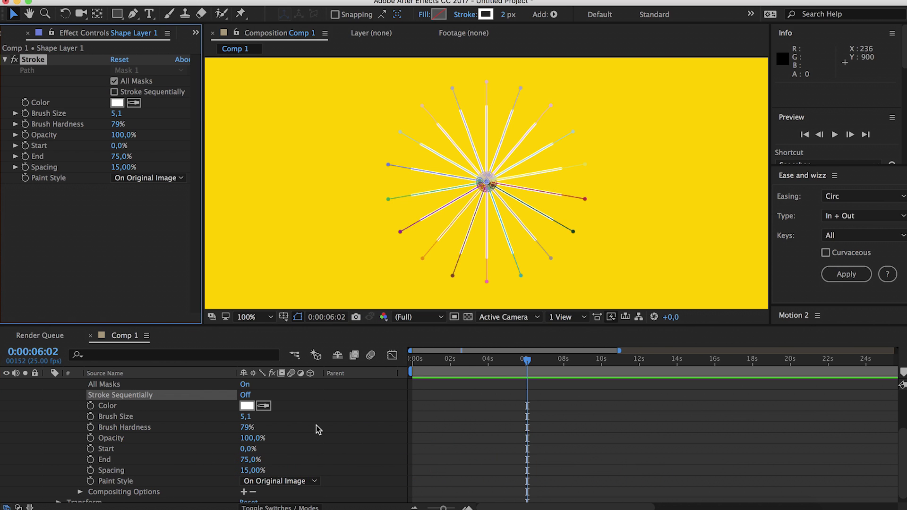
drag(246, 460, 288, 462)
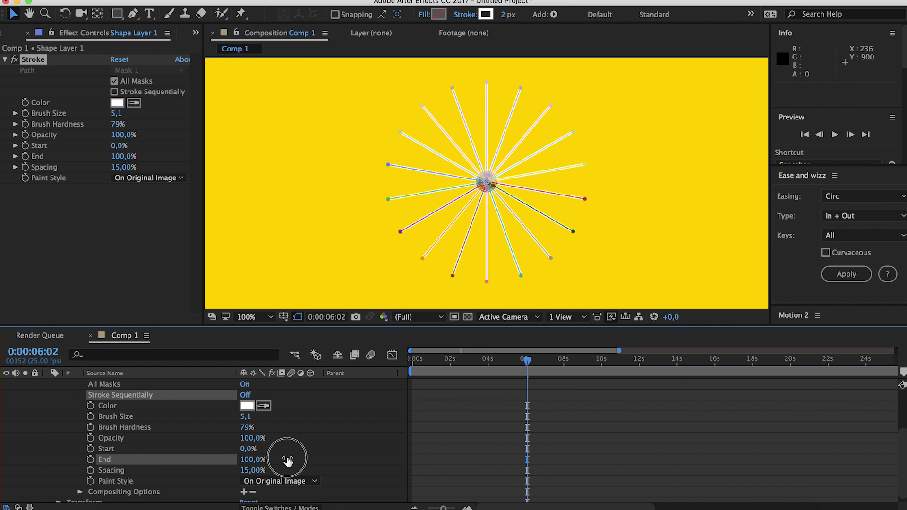
key(BackSpace)
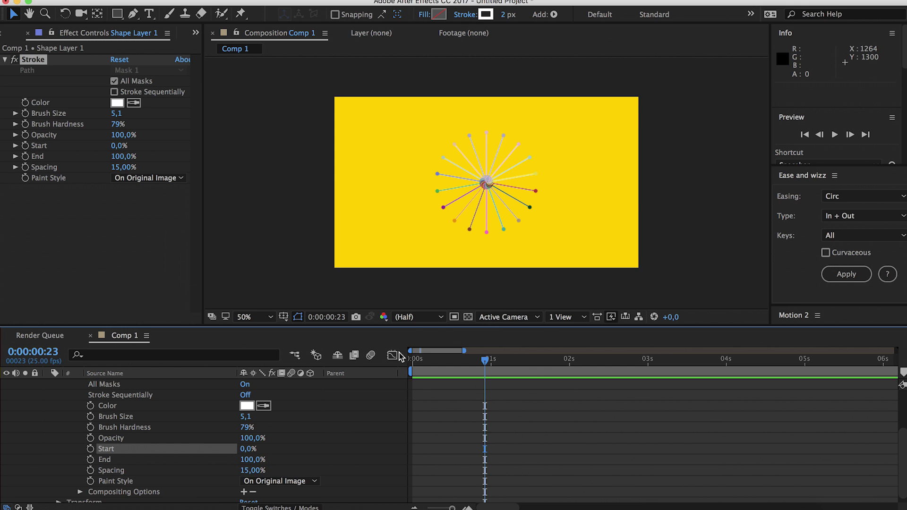
Keyframe Stroke End at 100% and set a 0% End keyframe at 0:00:00:20.
click(91, 459)
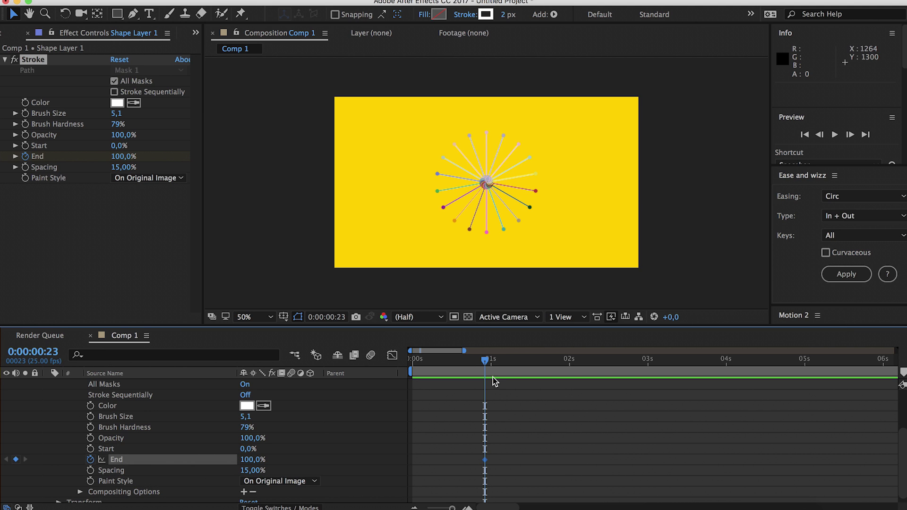
drag(491, 366, 494, 361)
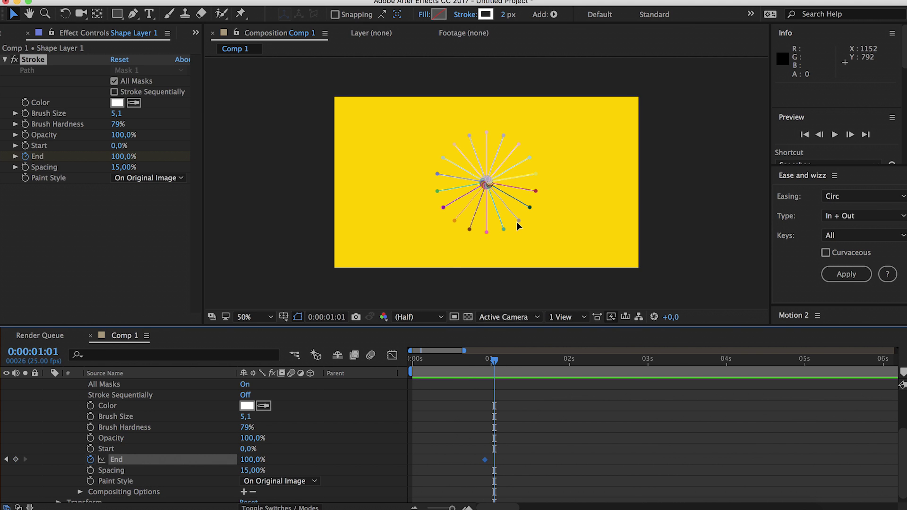
key(slash)
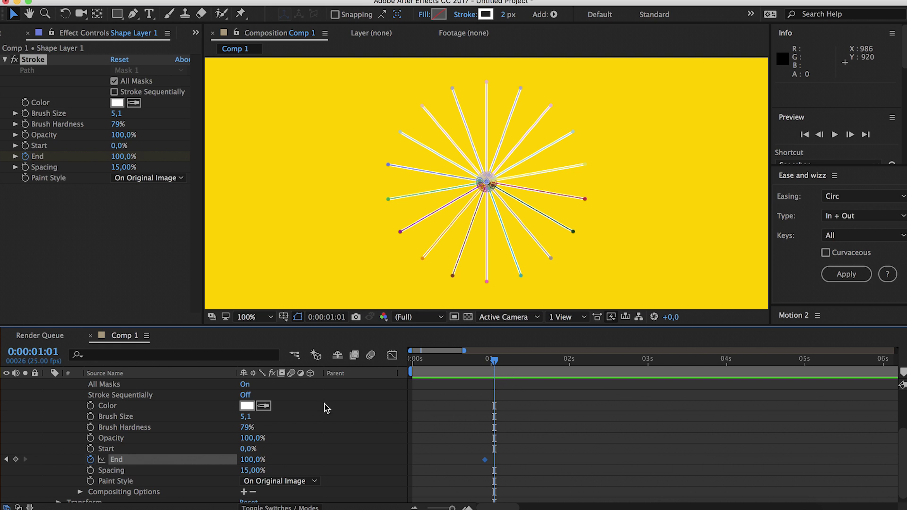
drag(480, 364, 475, 361)
drag(251, 463, 184, 468)
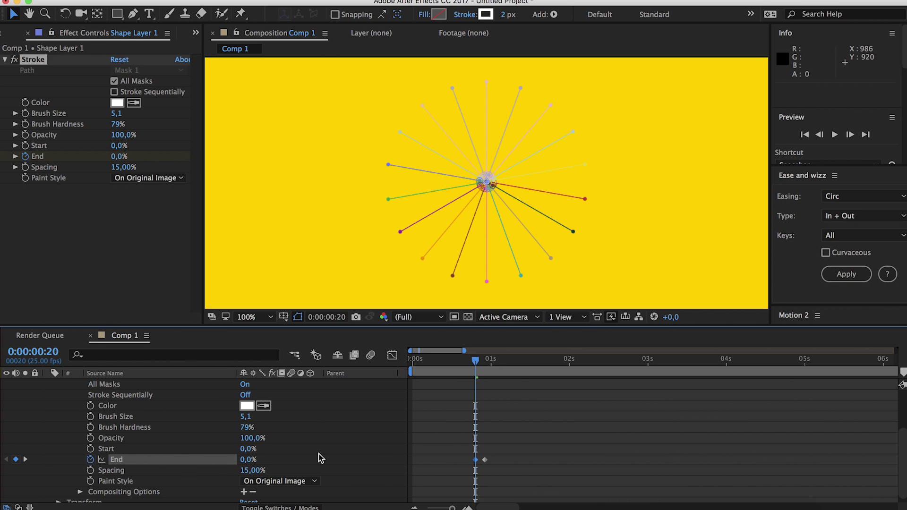
Preview the ray animation and move the 100% End keyframe later, near 0:00:01:06.
drag(452, 508, 455, 508)
key(space)
key(space)
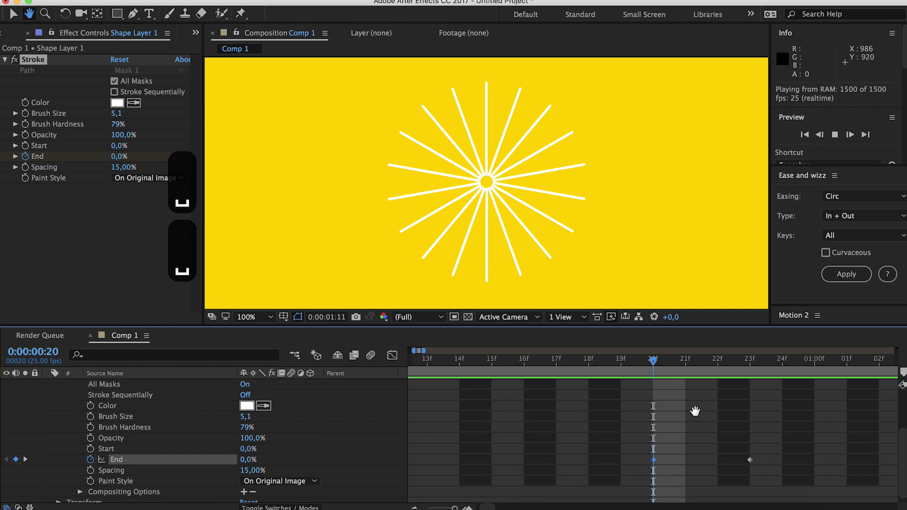
mouse_move(454, 508)
mouse_down()
mouse_move(441, 507)
mouse_move(452, 507)
mouse_up()
drag(486, 459, 510, 460)
click(471, 363)
key(space)
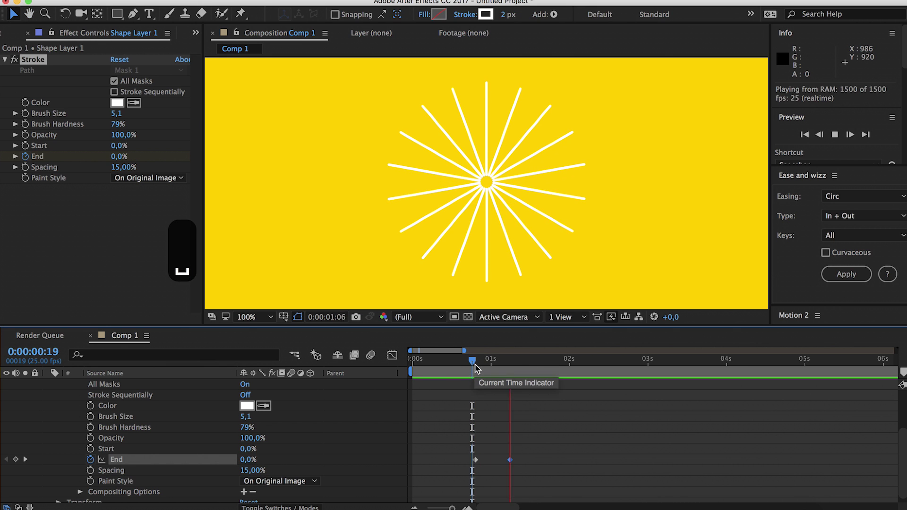
key(space)
mouse_move(473, 366)
mouse_down()
mouse_move(519, 364)
mouse_move(482, 366)
mouse_move(518, 365)
mouse_move(491, 366)
mouse_up()
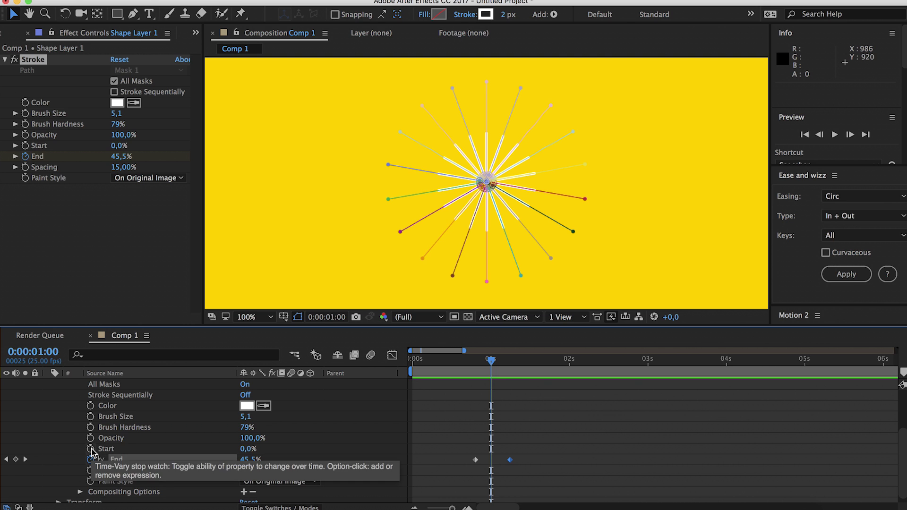
Keyframe Stroke Start from 0% up to 100% at 0:00:01:06 so rays vanish outward.
click(90, 448)
drag(492, 367, 514, 366)
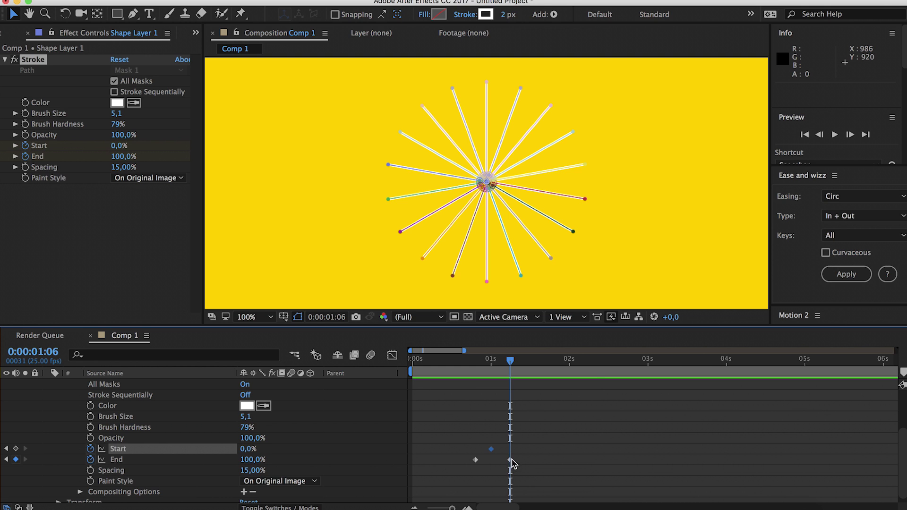
mouse_move(511, 463)
click(16, 449)
drag(246, 453, 370, 454)
click(541, 444)
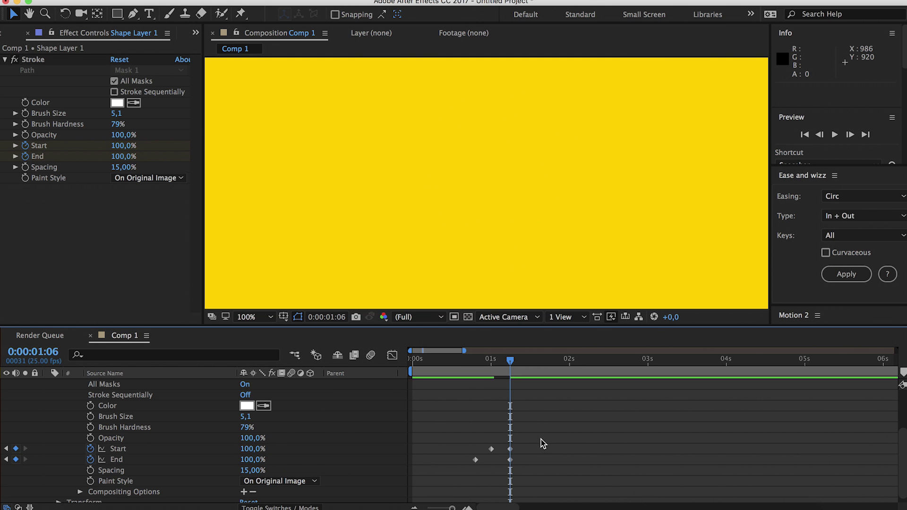
Preview the burst and move the first Start keyframe to 0:00:00:23.
click(472, 364)
key(space)
key(space)
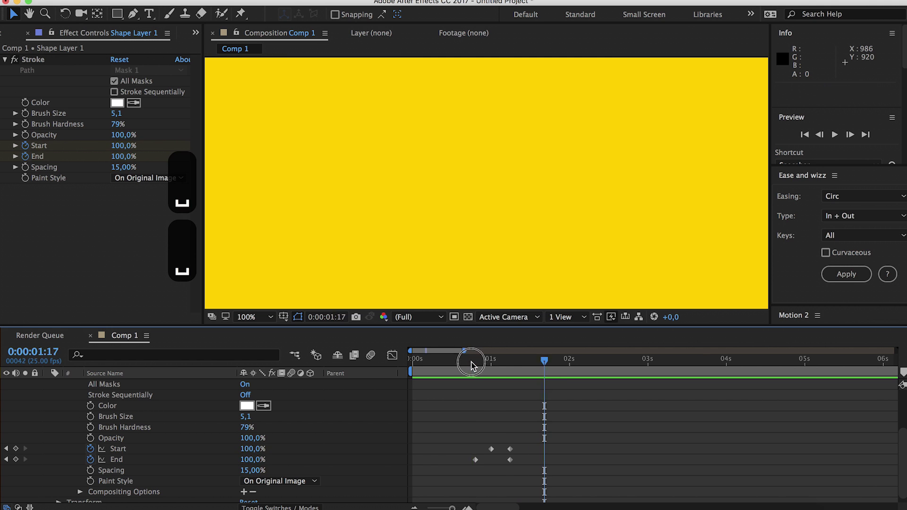
mouse_move(472, 364)
mouse_down()
mouse_move(504, 366)
mouse_move(491, 364)
mouse_up()
drag(491, 448, 485, 449)
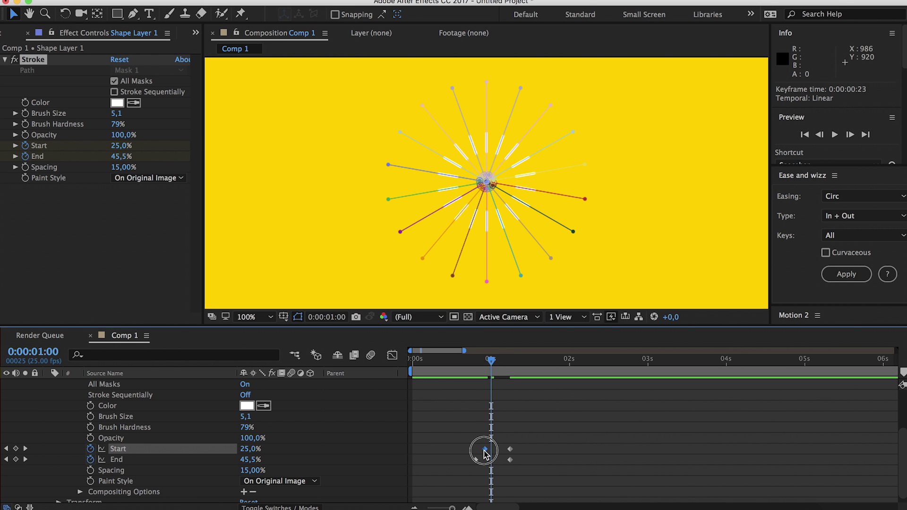
click(475, 367)
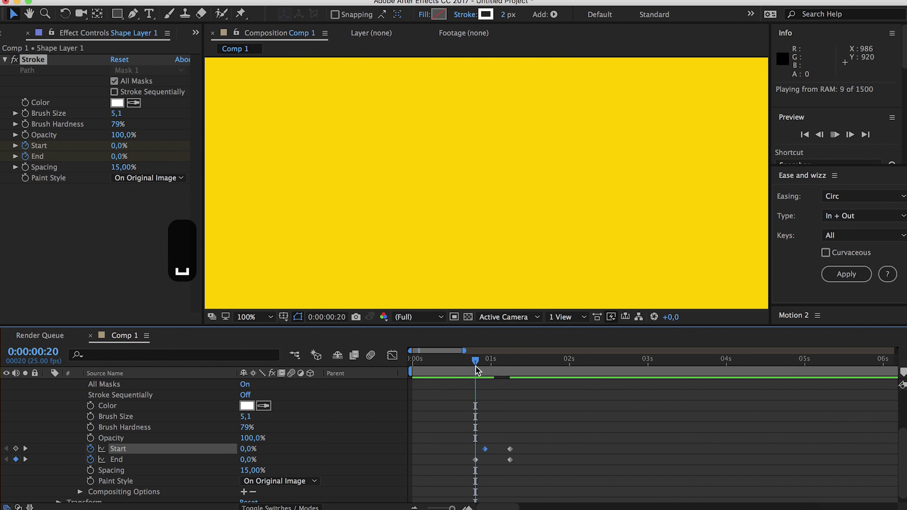
key(space)
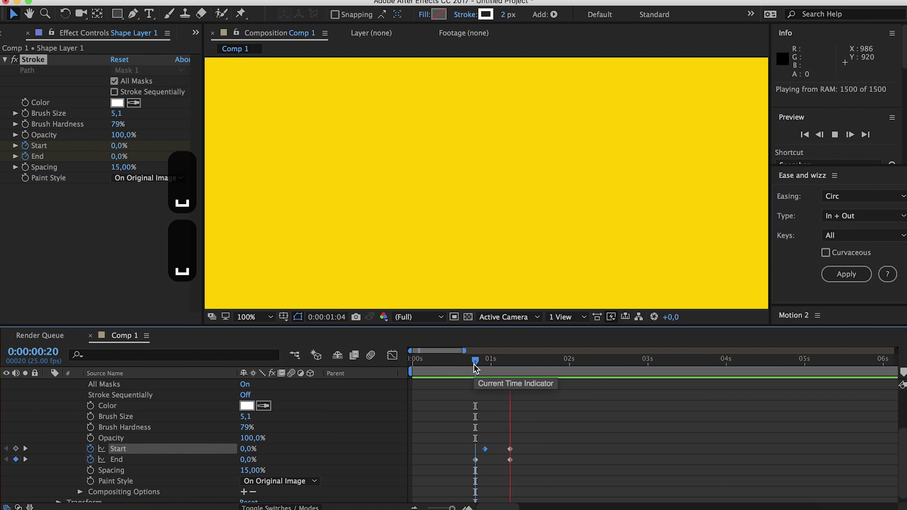
mouse_move(474, 365)
mouse_down()
mouse_move(486, 366)
mouse_move(475, 366)
mouse_up()
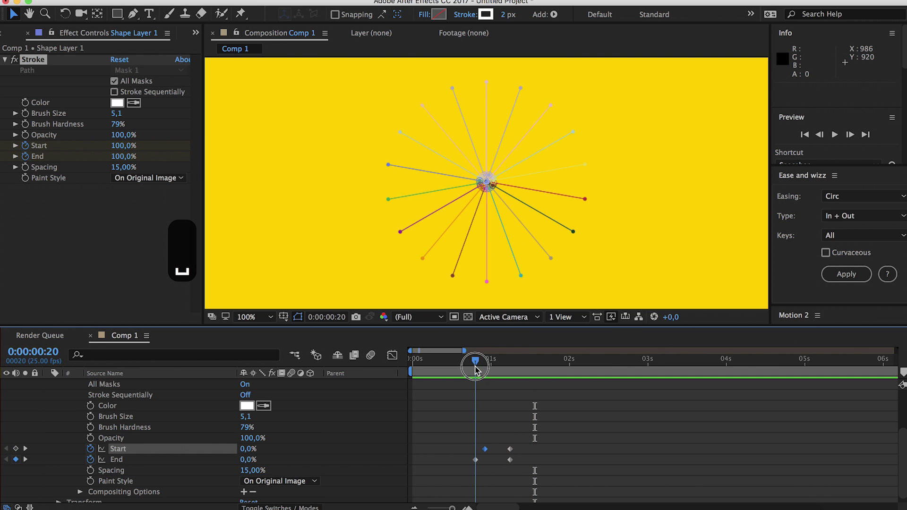
Keyframe Brush Size rising from 2,0 to 5,1 and preview the thinner start.
click(90, 416)
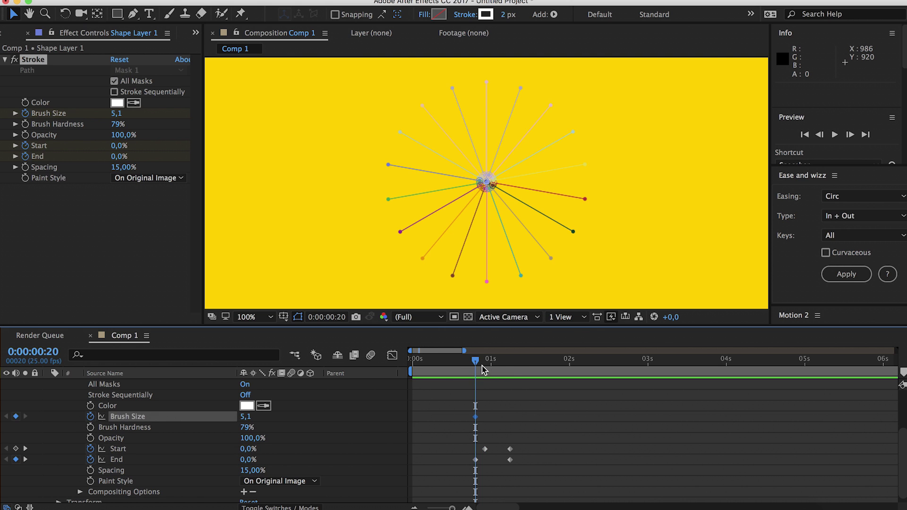
drag(482, 366, 503, 368)
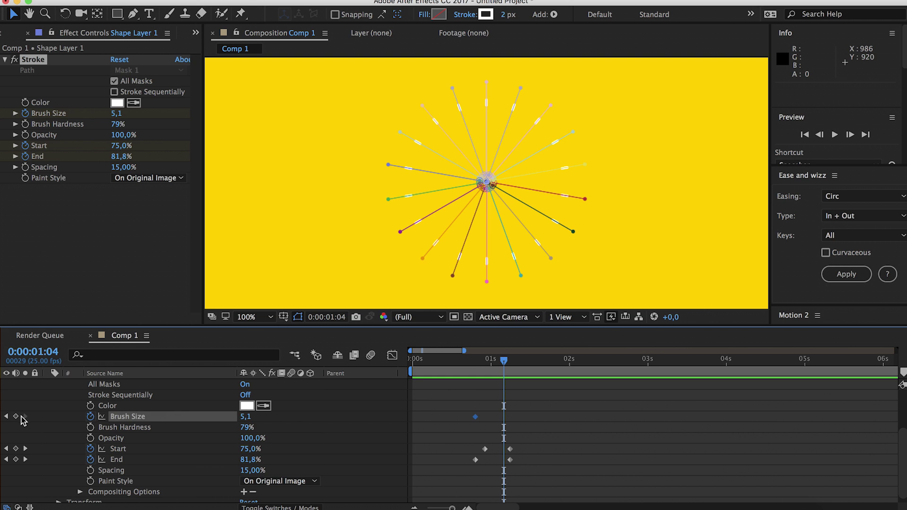
click(6, 418)
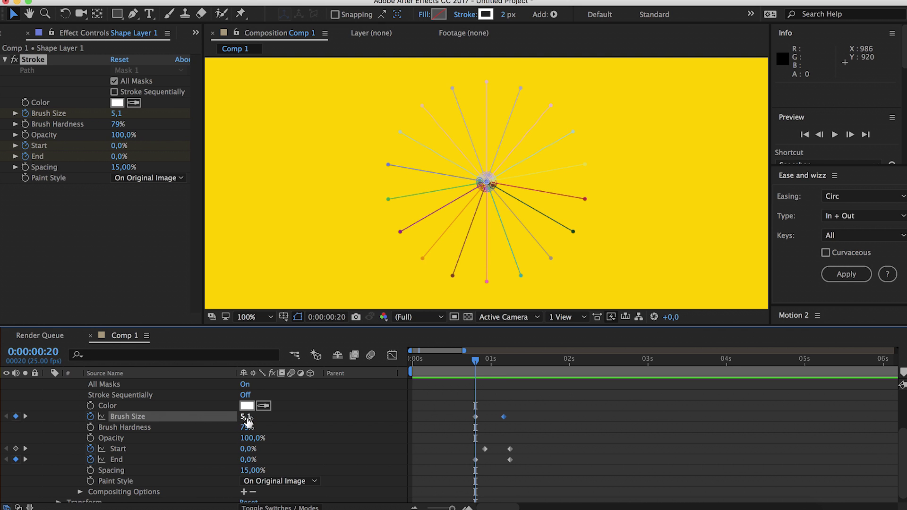
drag(247, 420, 238, 423)
text(2)
key(Return)
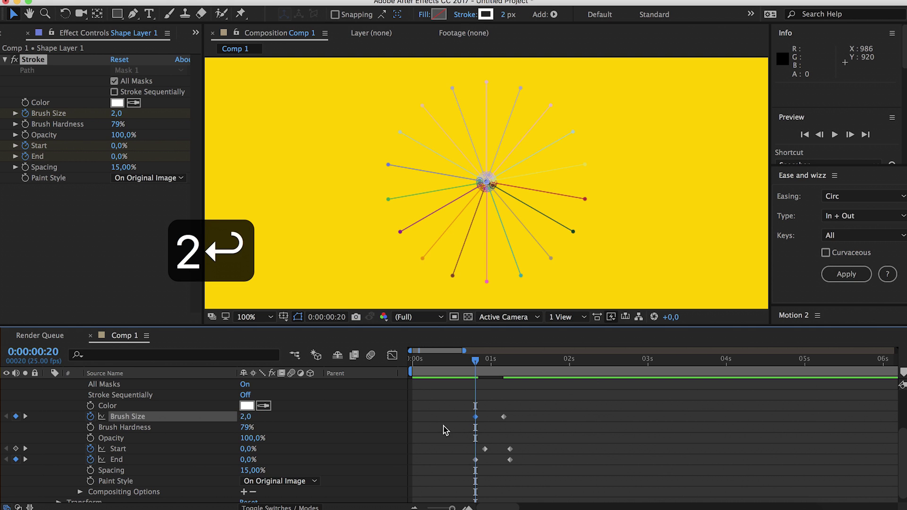
key(space)
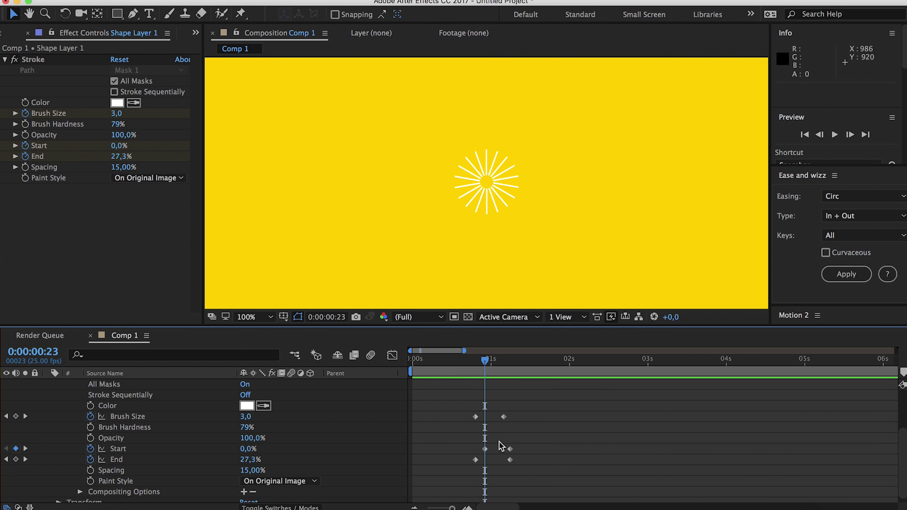
Shift the first Start keyframe one frame earlier to 0:00:00:22 and preview at 100% zoom.
drag(487, 449, 483, 448)
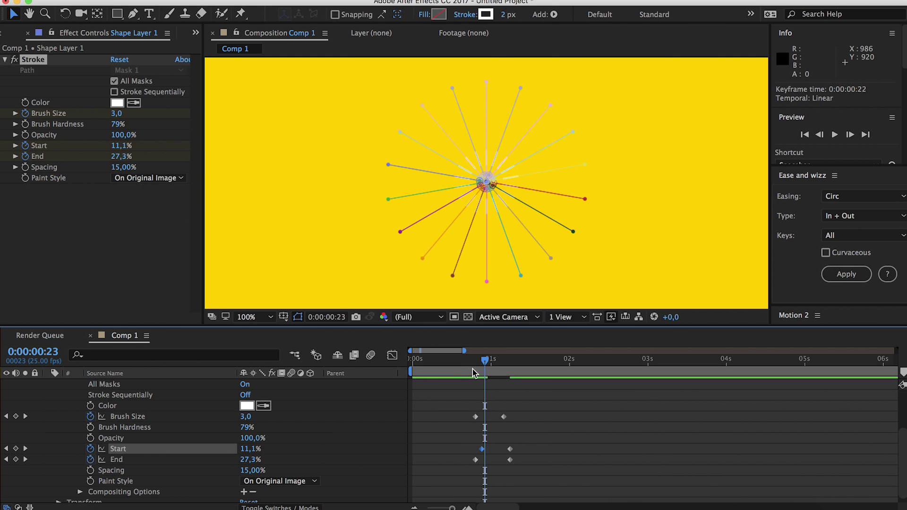
key(space)
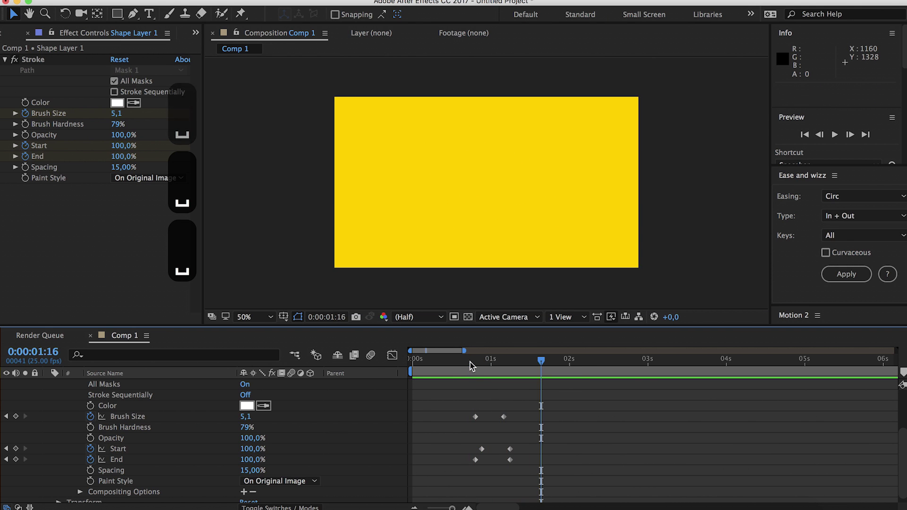
drag(469, 362, 493, 367)
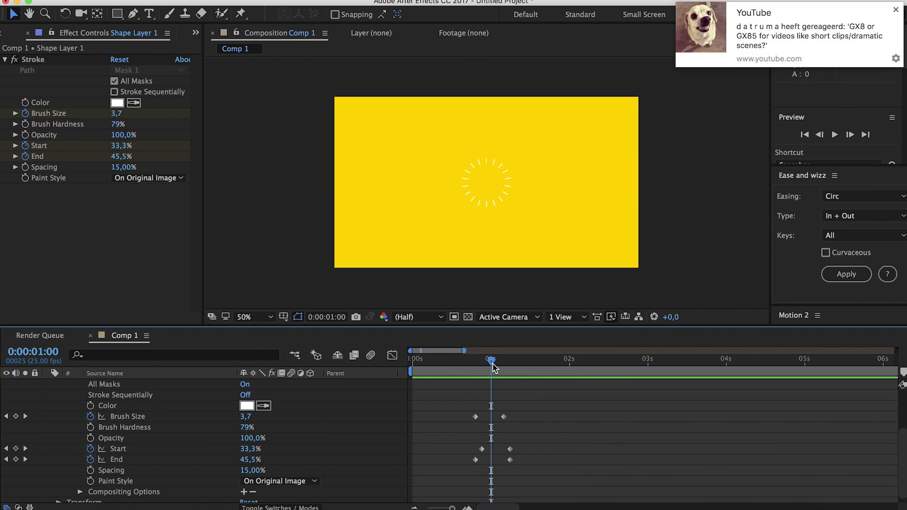
click(894, 10)
key(slash)
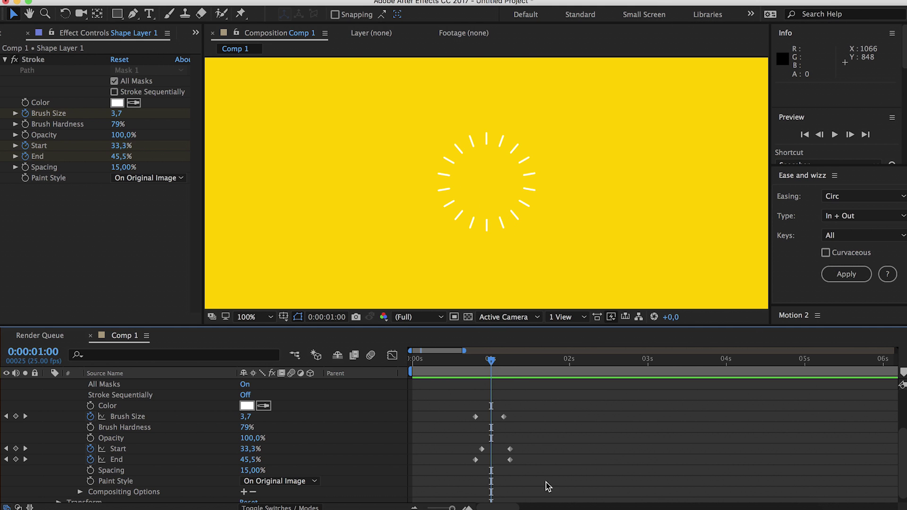
drag(503, 363, 512, 369)
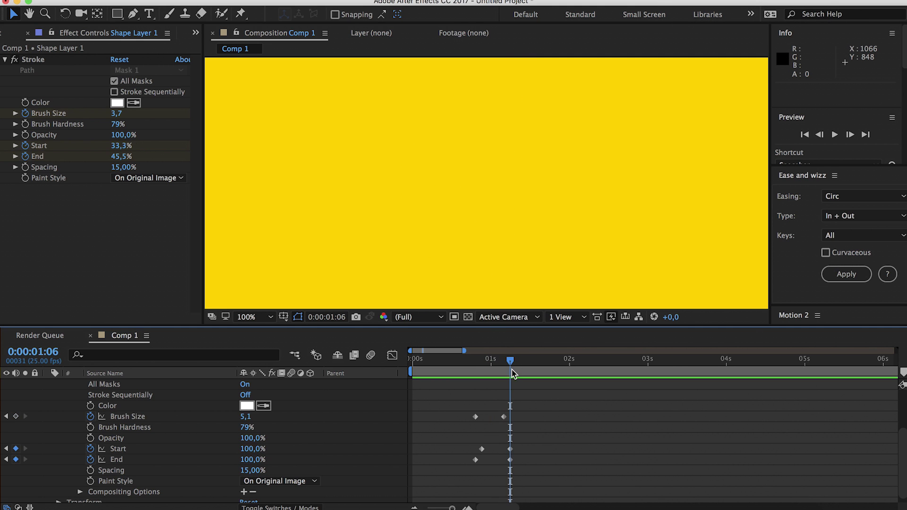
Apply Easy Ease to the Start, End and Brush Size keyframes at 0:00:01:06.
right_click(509, 449)
mouse_move(562, 503)
click(680, 430)
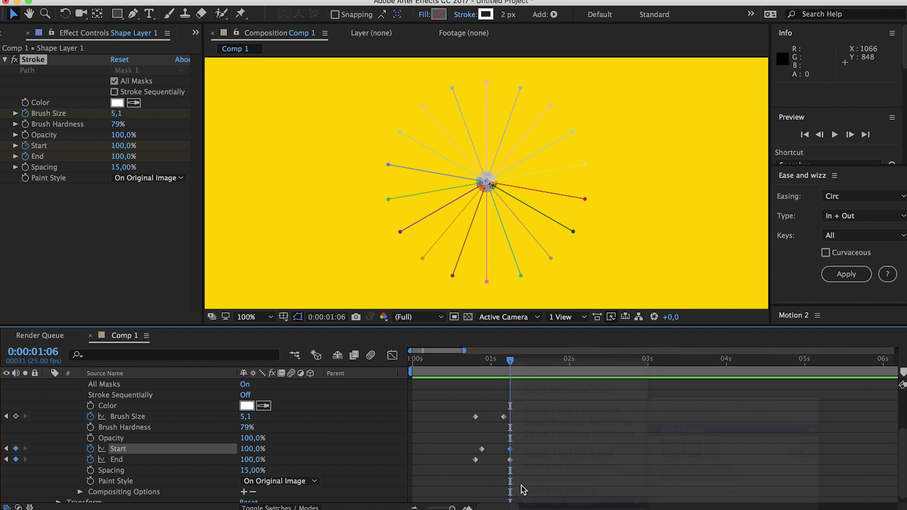
right_click(509, 460)
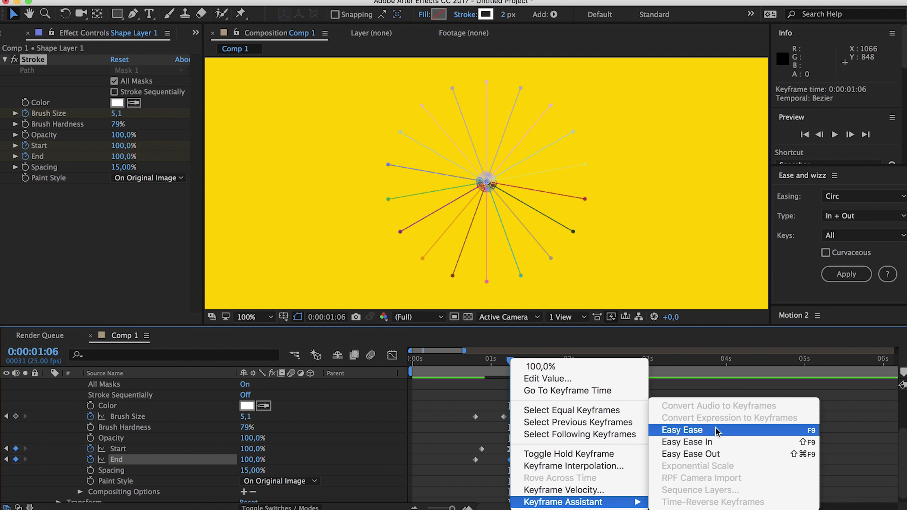
click(712, 430)
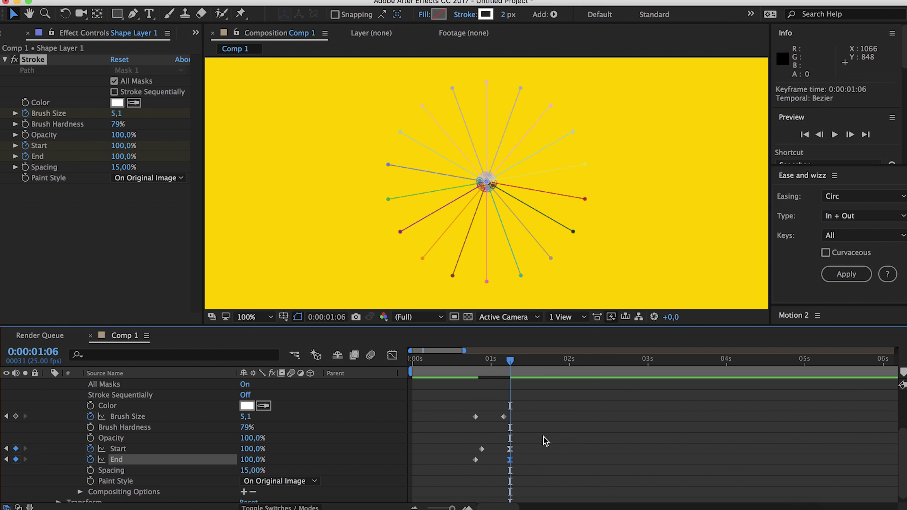
right_click(503, 417)
mouse_move(565, 500)
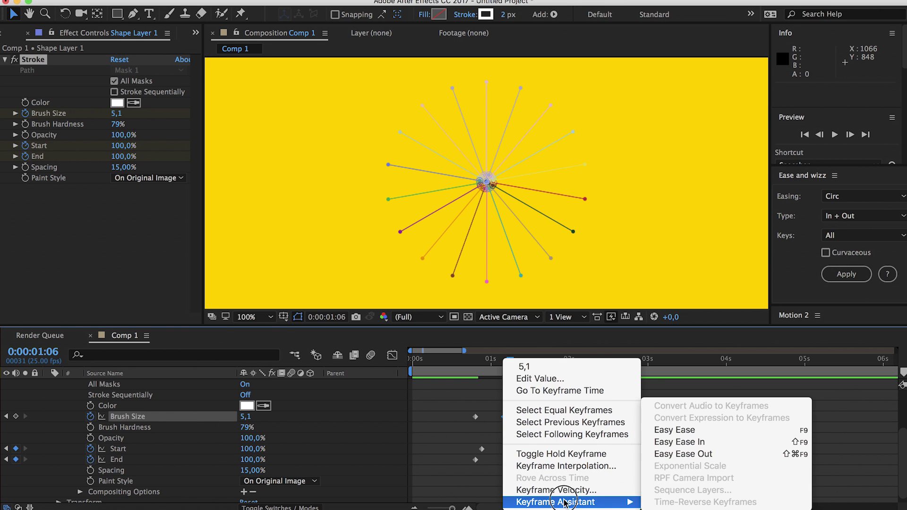
click(703, 429)
Preview the eased burst and marquee-select all six keyframes.
key(space)
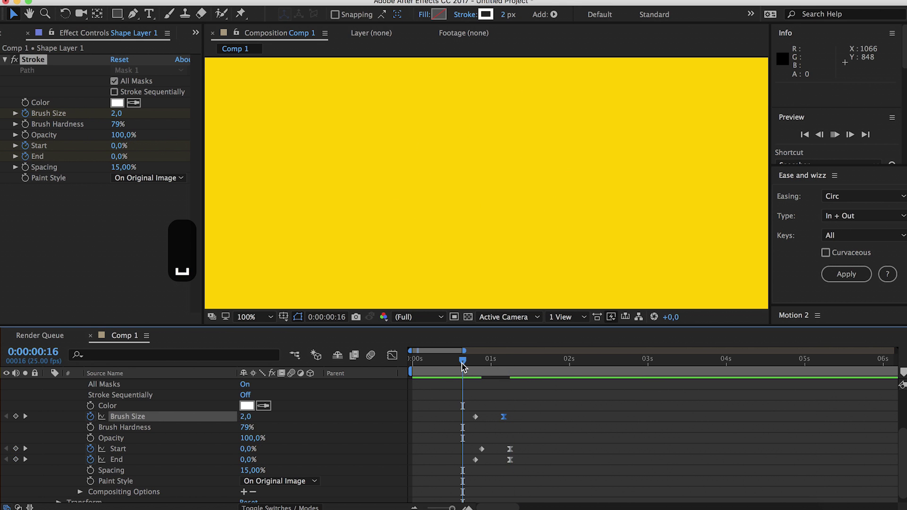
key(space)
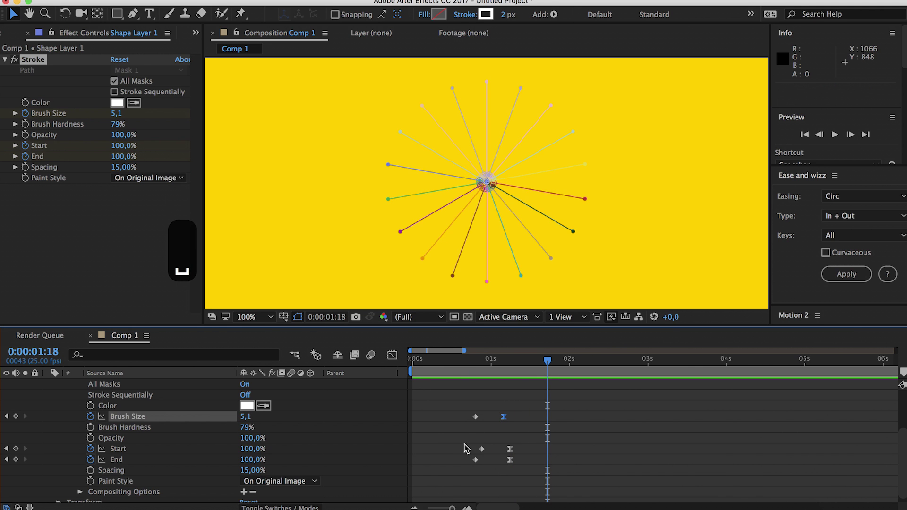
drag(455, 473, 543, 388)
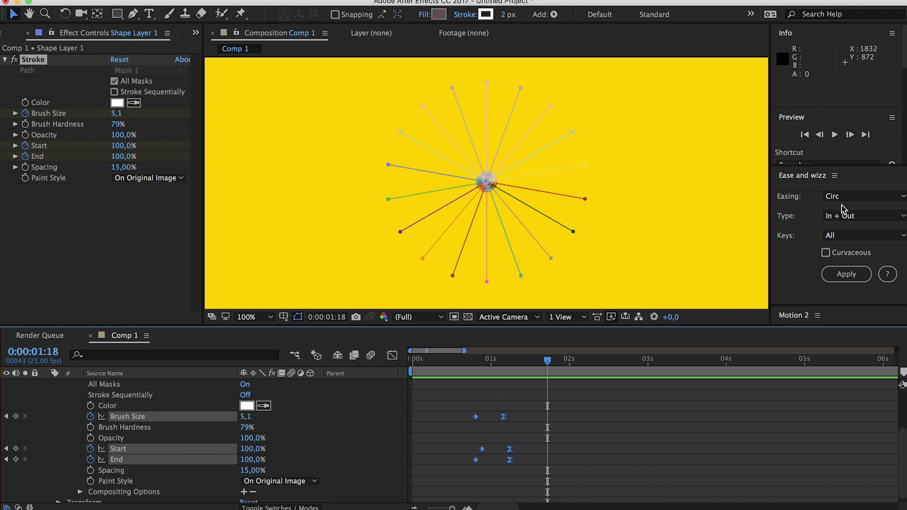
Apply Circ In + Out easing from Ease and Wizz to the selected keyframes and preview.
click(841, 278)
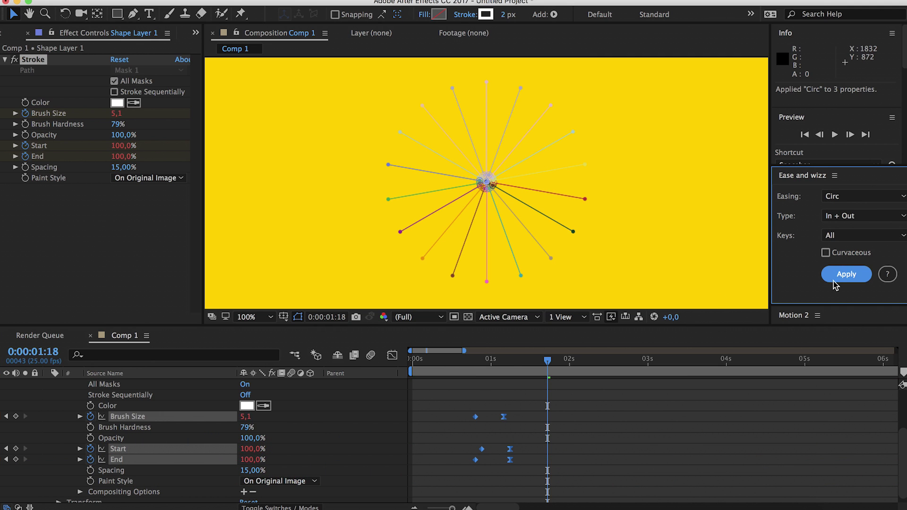
click(460, 364)
key(space)
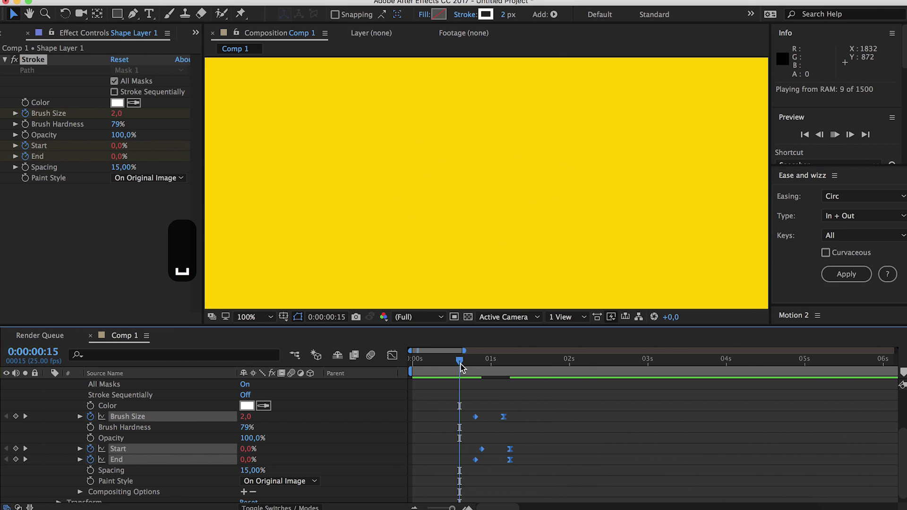
key(space)
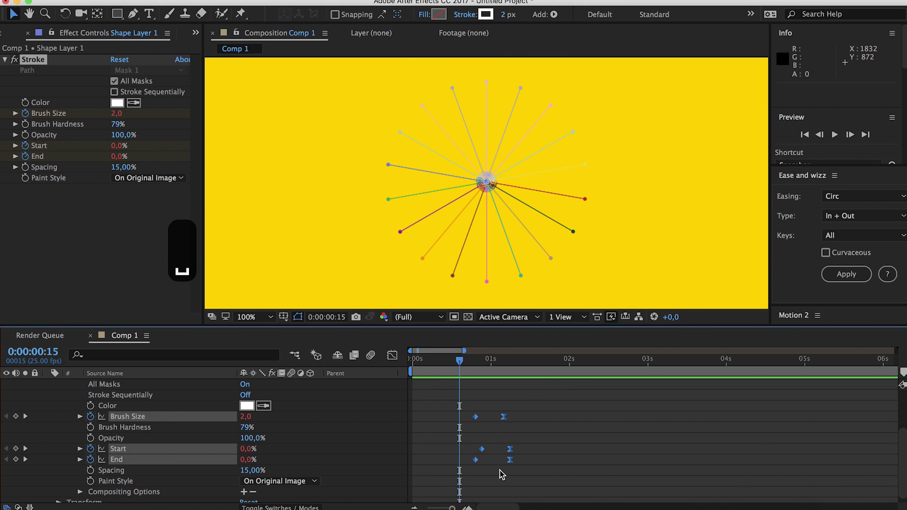
Push the three ending keyframes later to about 0:00:01:19 and preview at 50% zoom.
mouse_move(500, 470)
mouse_down()
mouse_move(526, 399)
mouse_move(524, 422)
mouse_move(567, 421)
mouse_up()
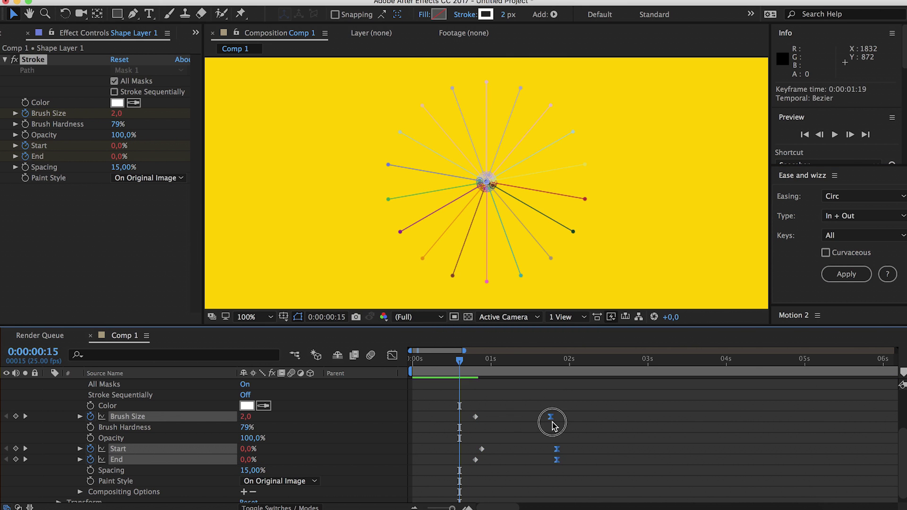
click(591, 415)
key(space)
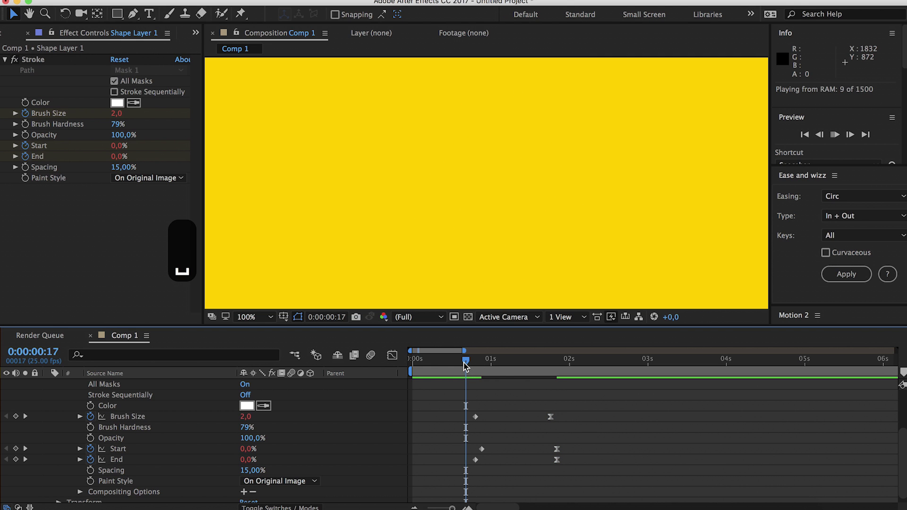
key(space)
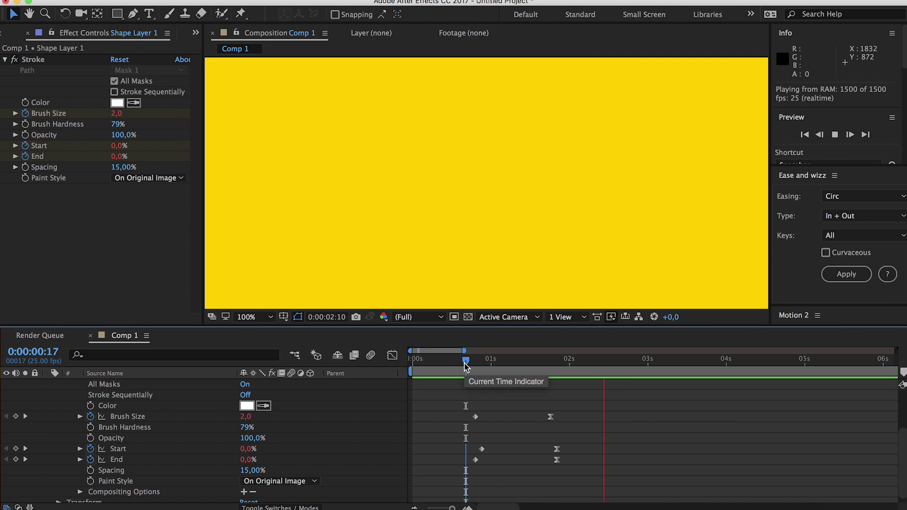
key(comma)
key(comma)
key(space)
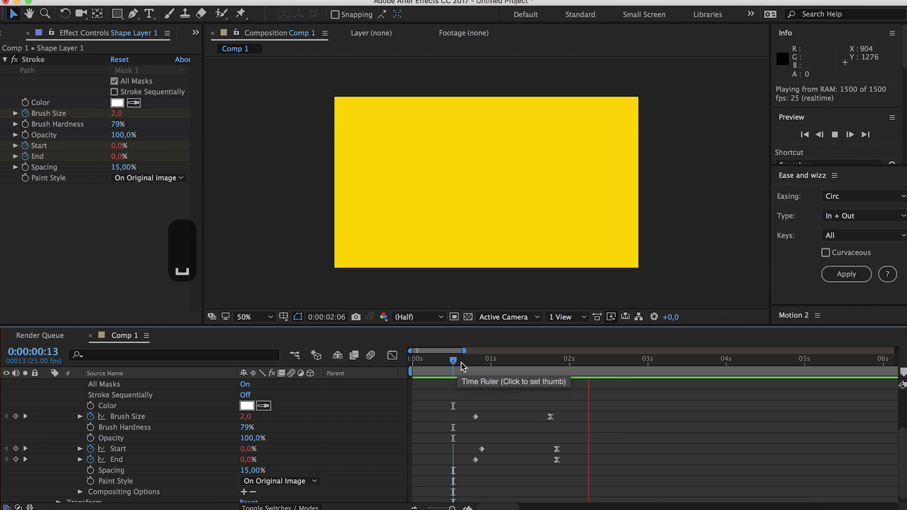
drag(465, 363, 515, 371)
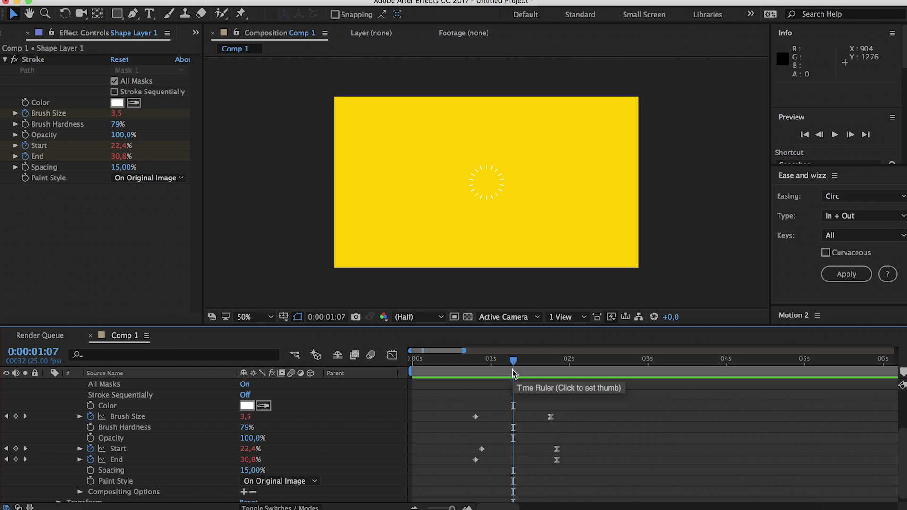